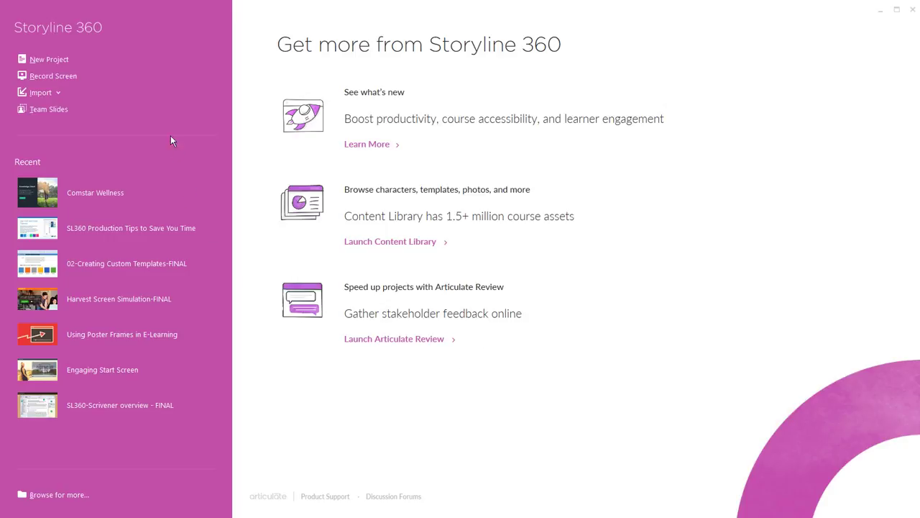
# Check the available import sources, and open the recent Comstar Wellness project
pyautogui.click(67, 64)
pyautogui.click(58, 97)
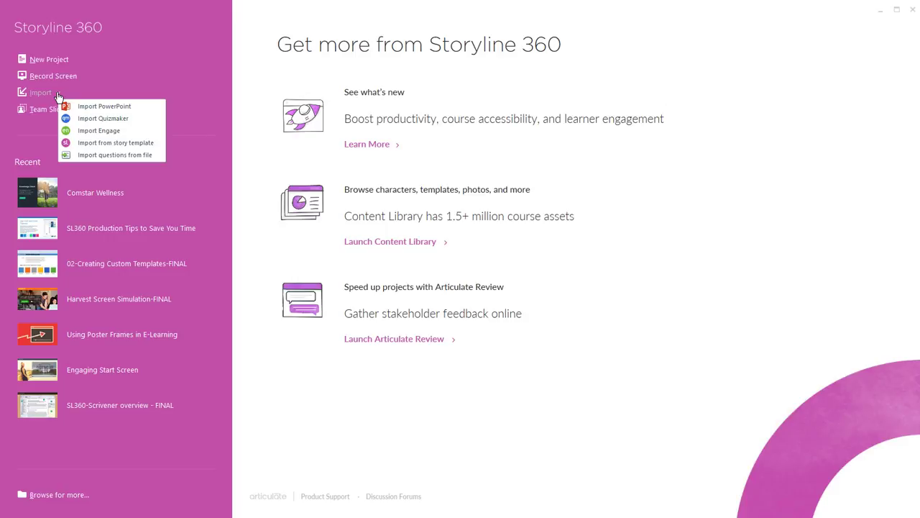
pyautogui.click(33, 131)
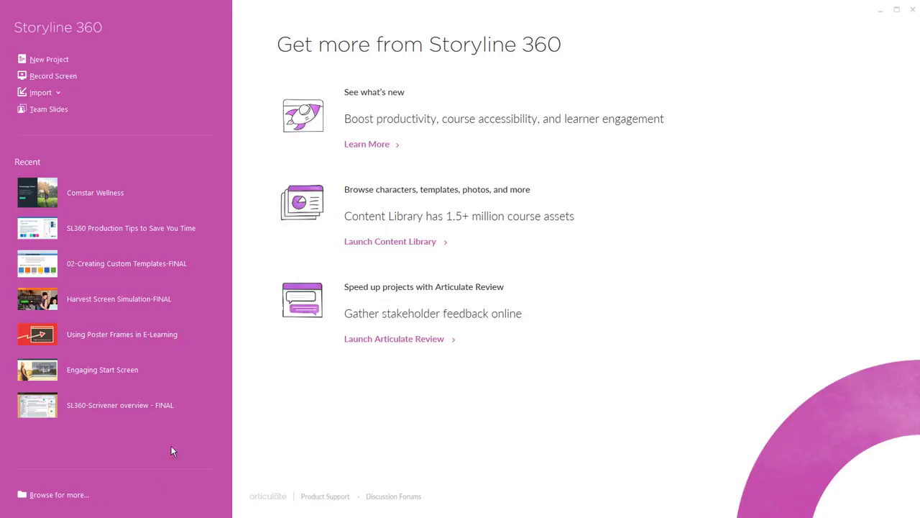
pyautogui.click(104, 196)
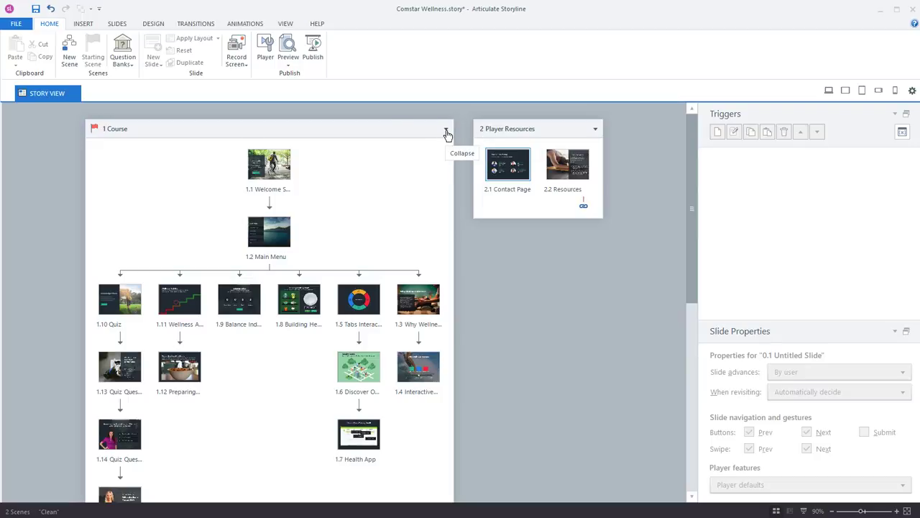
# Collapse the Course and Player Resources scenes and expand both again
pyautogui.click(446, 134)
pyautogui.click(450, 134)
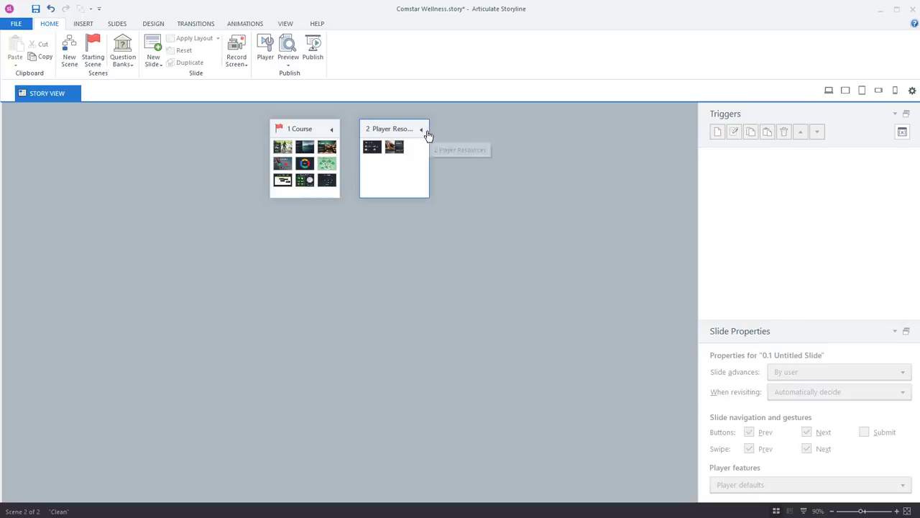
pyautogui.click(422, 130)
pyautogui.click(301, 130)
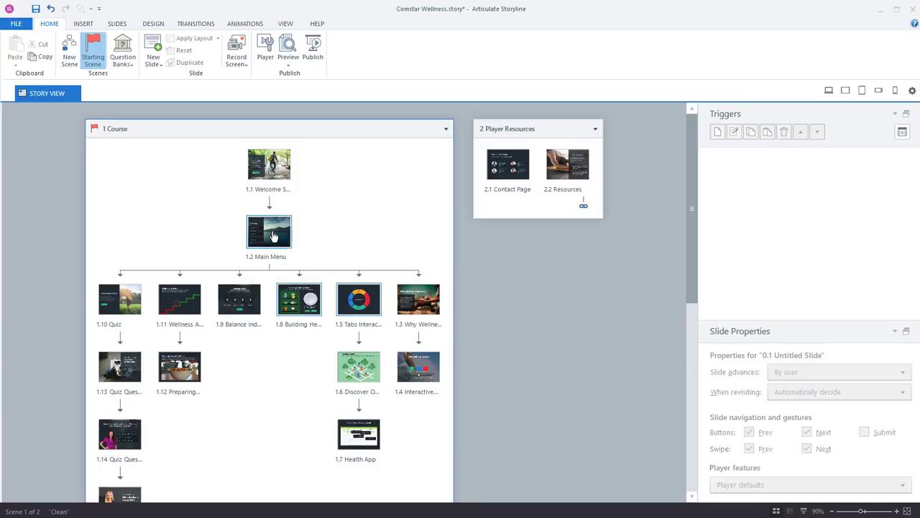
# Inspect the jump trigger linking the Main Menu slide to 1.3 Why Wellness Matters, including its target slide choices, without changing it
pyautogui.click(273, 235)
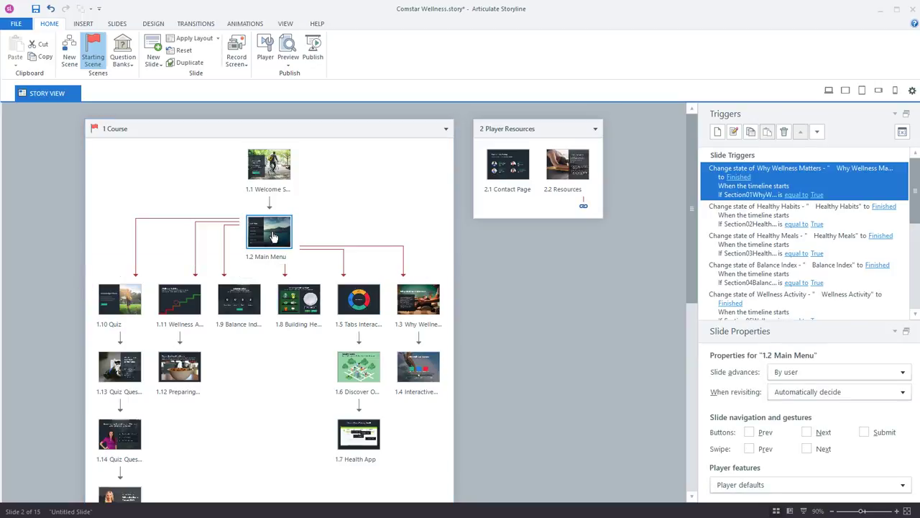
pyautogui.doubleClick(325, 251)
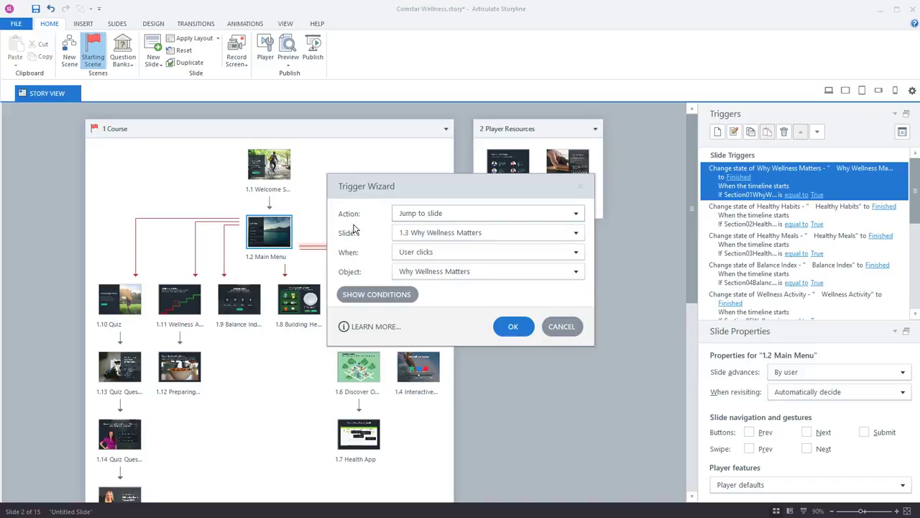
pyautogui.click(414, 235)
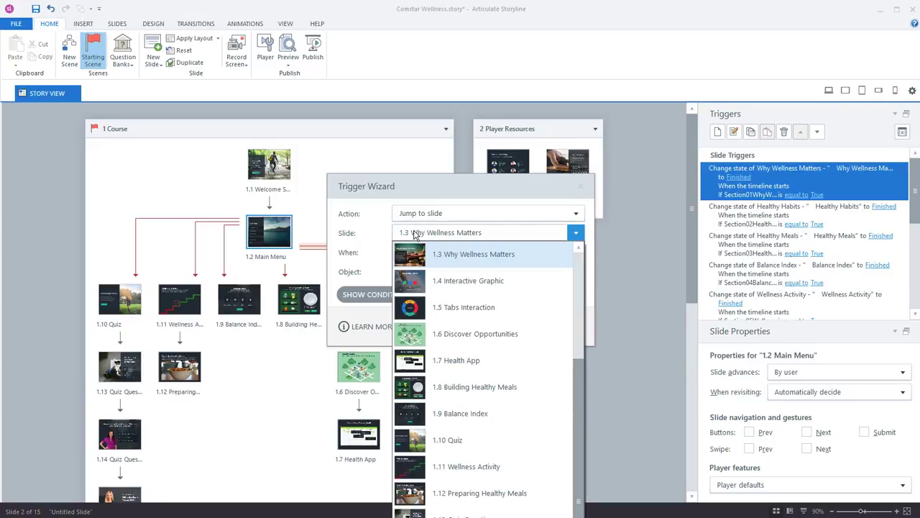
pyautogui.click(386, 238)
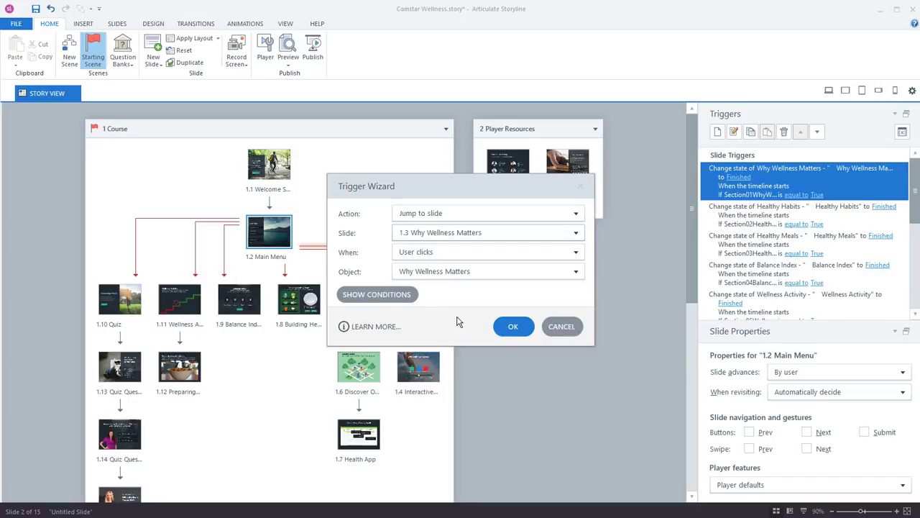
pyautogui.click(562, 326)
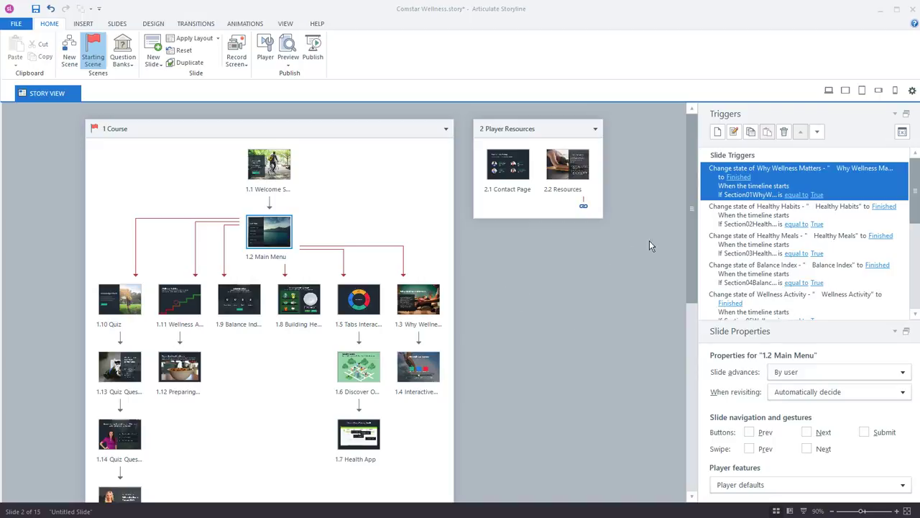
# Review the Main Menu slide's button triggers and its slide advance and revisiting properties
pyautogui.moveTo(914, 180); pyautogui.dragTo(914, 249)
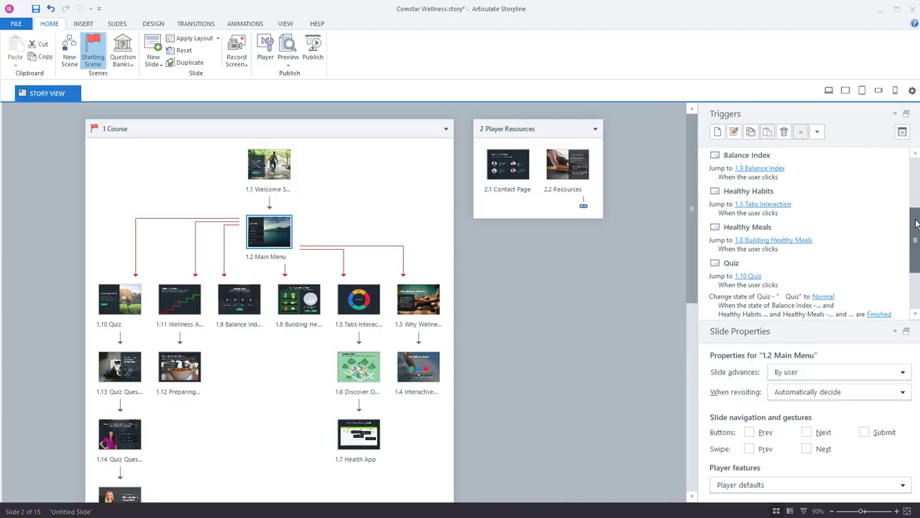
pyautogui.click(844, 177)
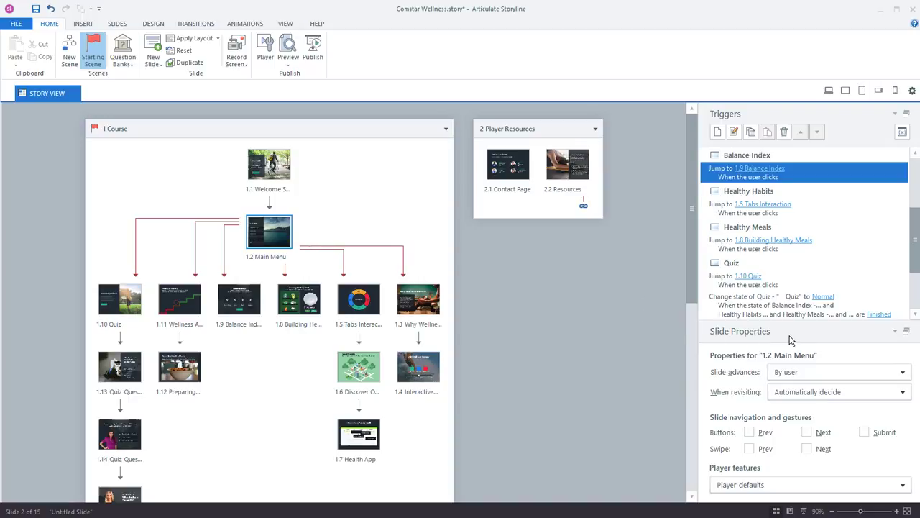
pyautogui.click(782, 374)
pyautogui.click(741, 375)
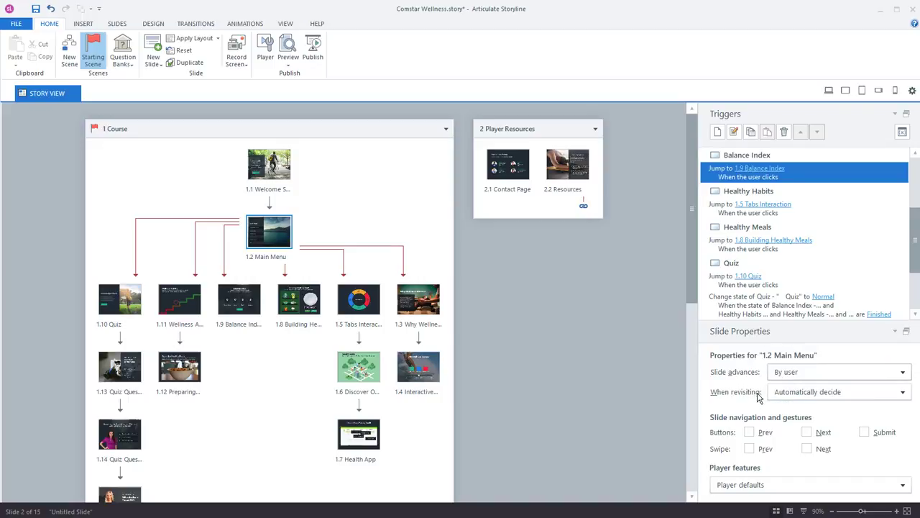
pyautogui.click(796, 398)
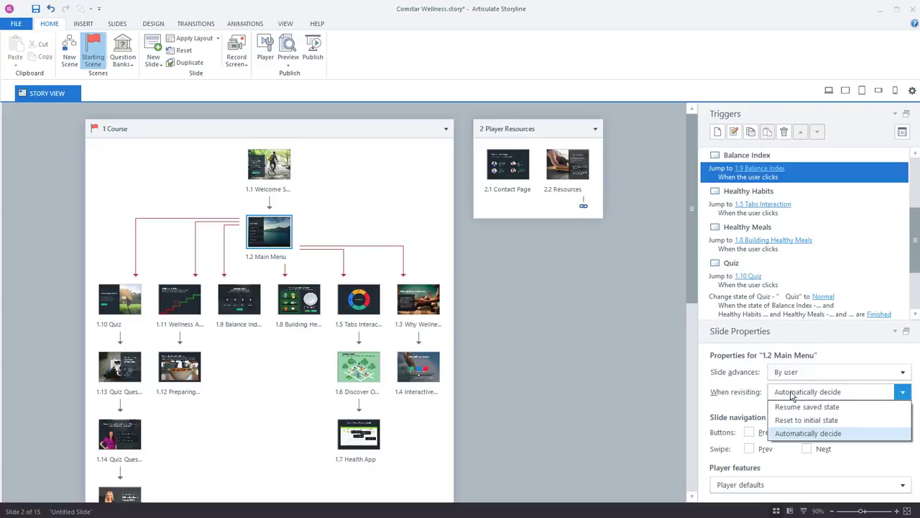
pyautogui.click(740, 390)
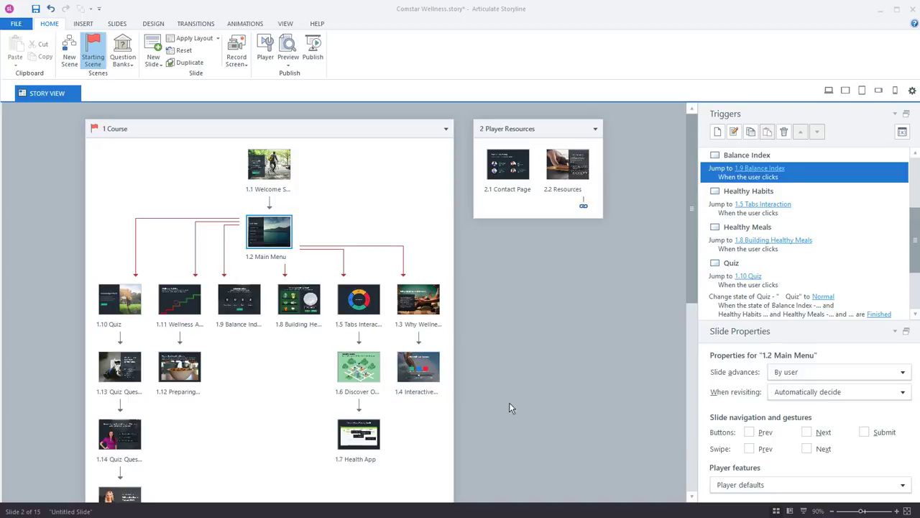
# Add a new scene to the project and name it Demo Scene
pyautogui.click(69, 49)
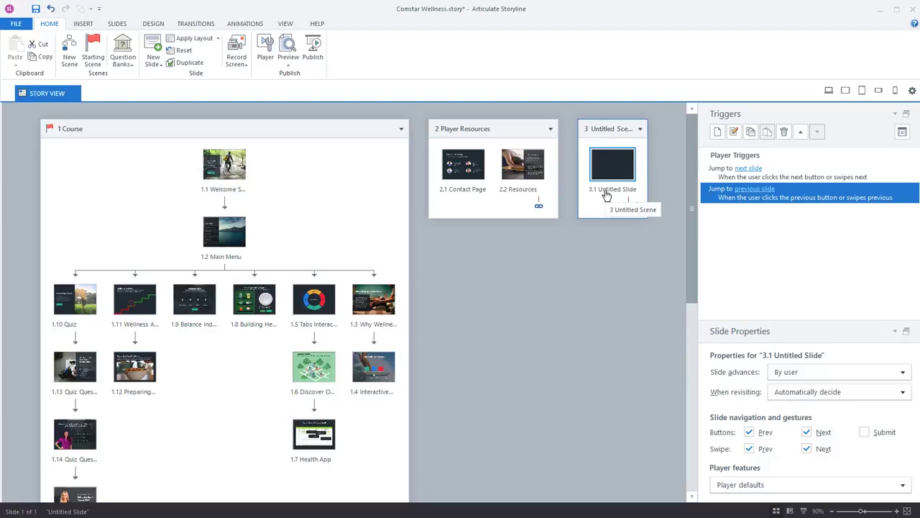
pyautogui.doubleClick(606, 129)
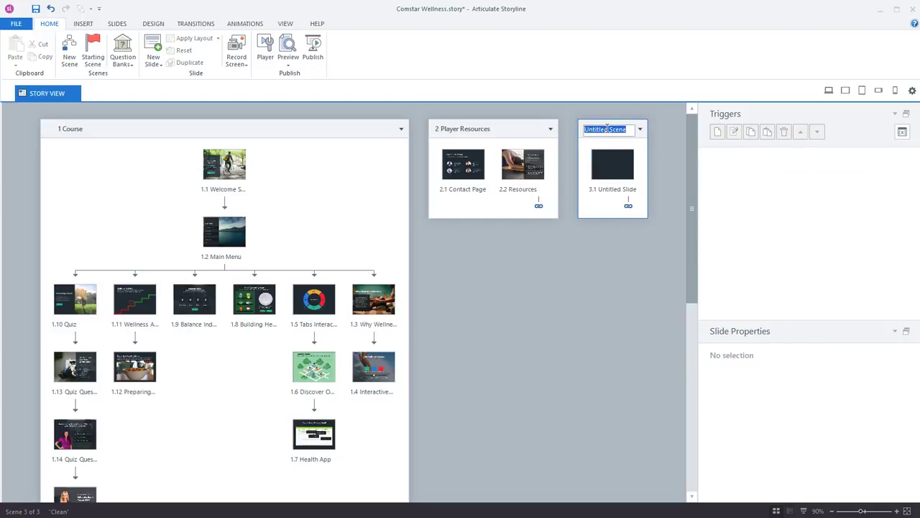
pyautogui.write('Demo Scene')
pyautogui.press('Return')
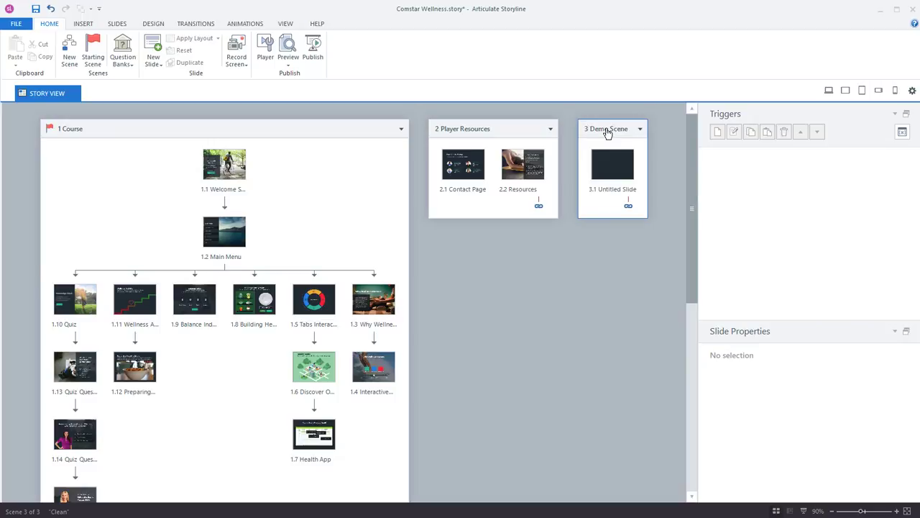
# Rename the untitled slide in Demo Scene as Overview of SL360
pyautogui.doubleClick(615, 190)
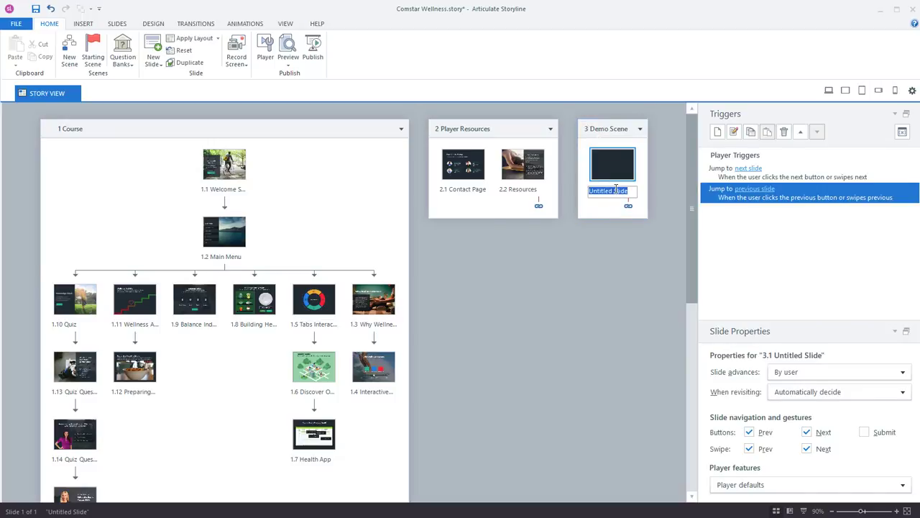
pyautogui.write('Overview of SL360')
pyautogui.press('Return')
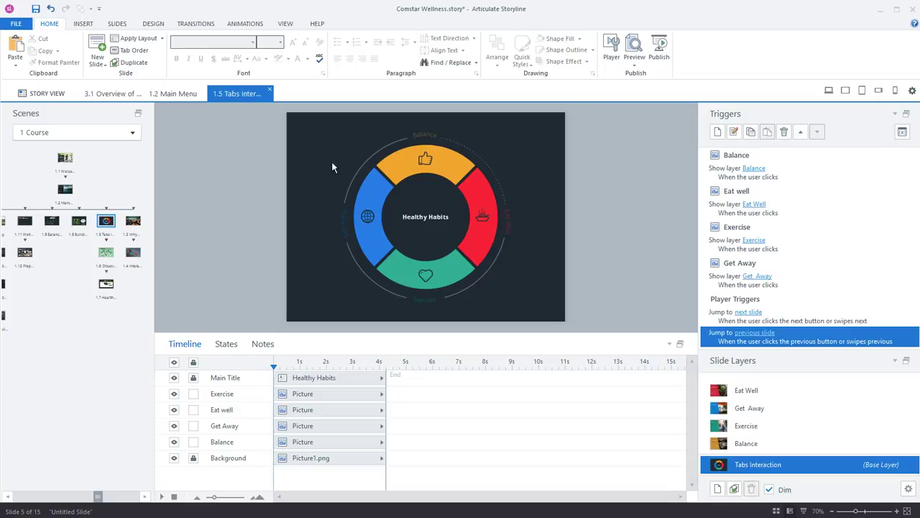
# Inspect the triggers of the Balance and Eat well wheel segments on the Tabs Interaction slide
pyautogui.click(413, 165)
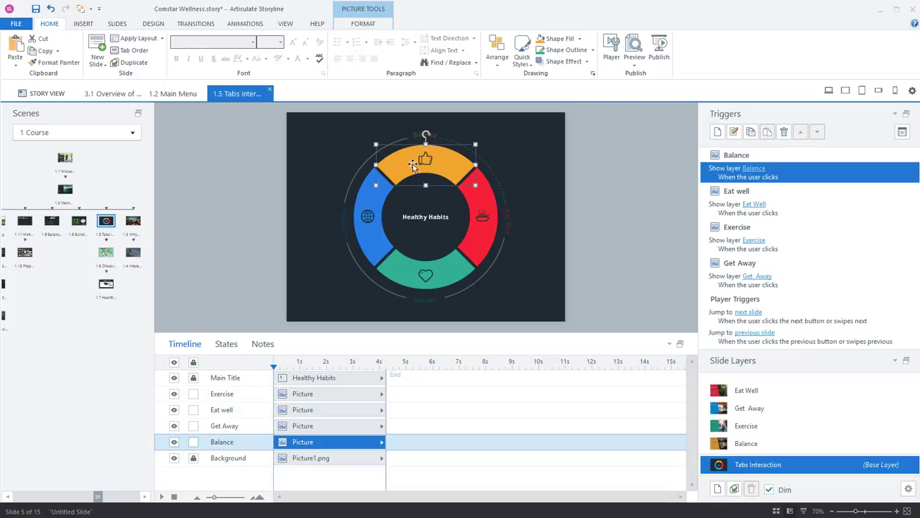
pyautogui.click(475, 208)
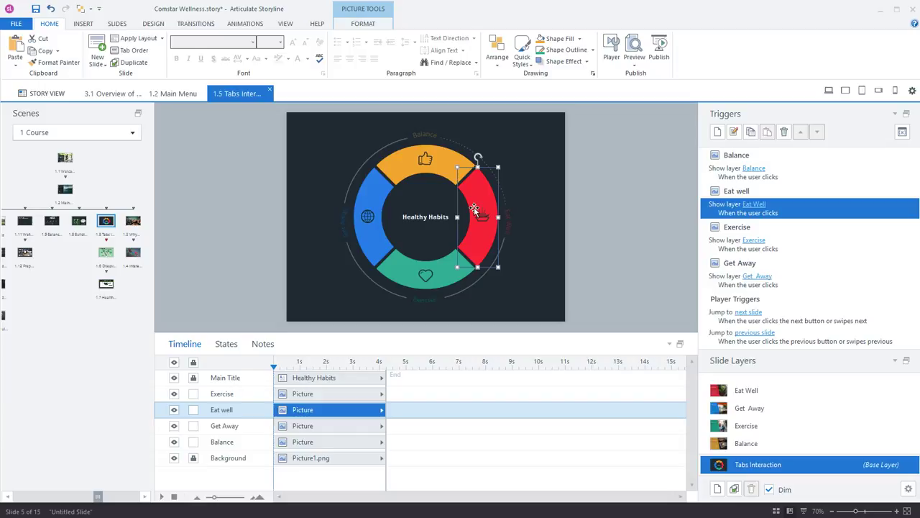
pyautogui.click(421, 162)
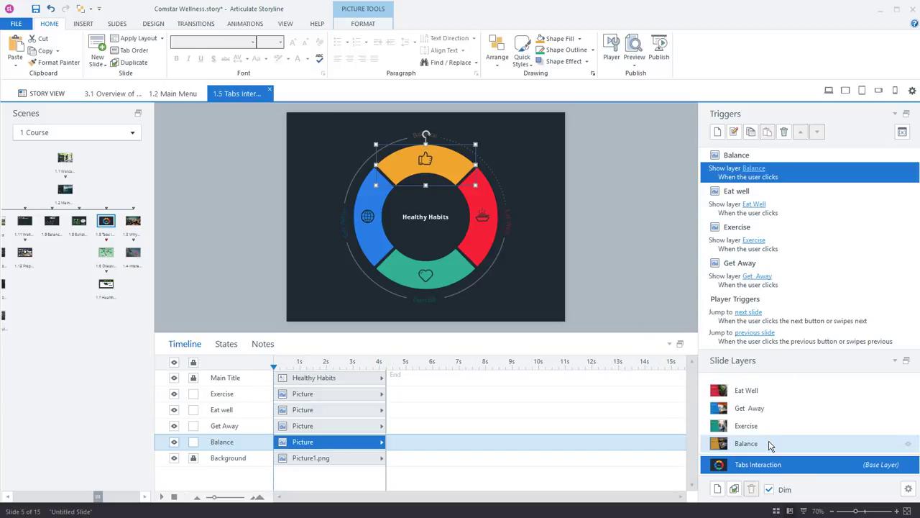
# View the content of the Balance, Exercise, Get Away and Eat Well layers, and return to Balance
pyautogui.click(747, 443)
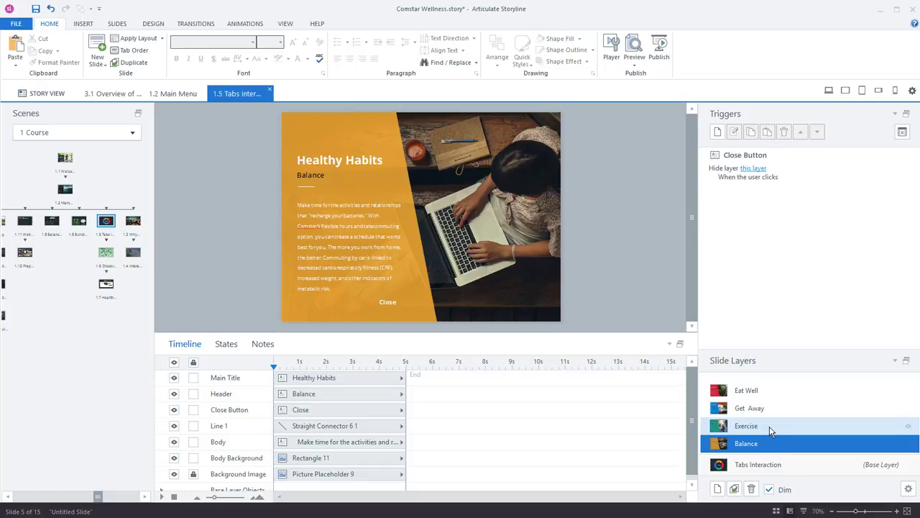
pyautogui.click(769, 425)
pyautogui.click(767, 408)
pyautogui.click(764, 391)
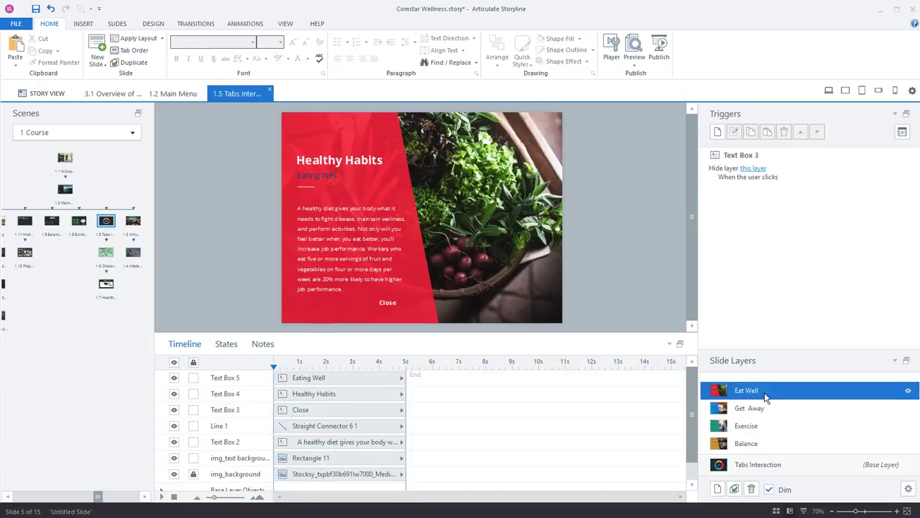
pyautogui.click(760, 445)
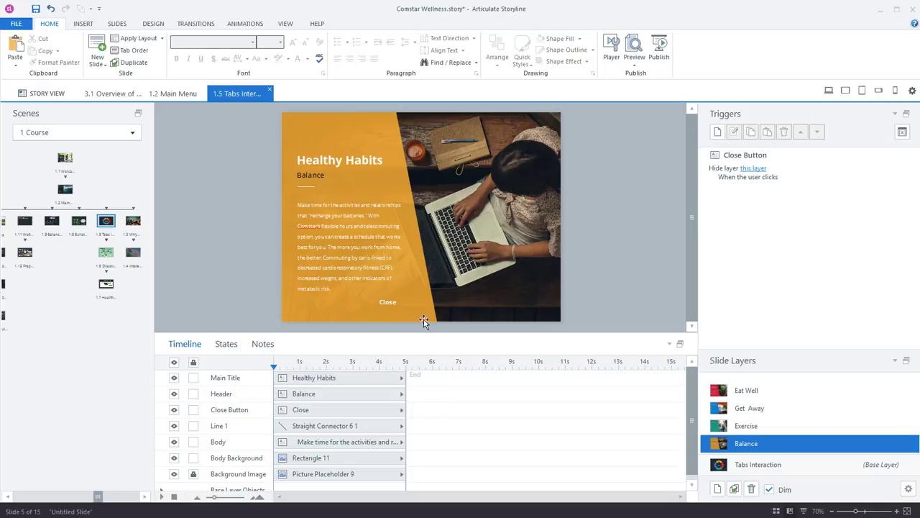
# Examine the Close button's states on the Balance layer, and go back to the Eat well segment on the base layer
pyautogui.click(394, 302)
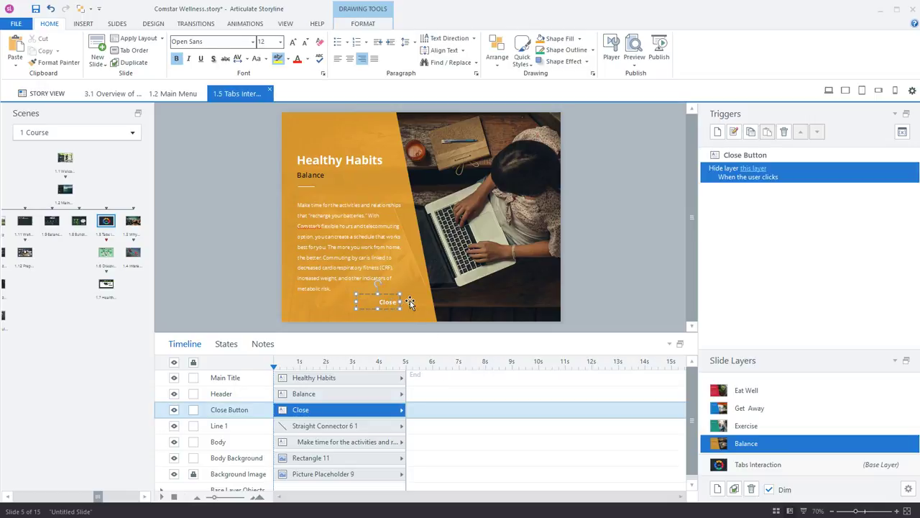
pyautogui.click(228, 347)
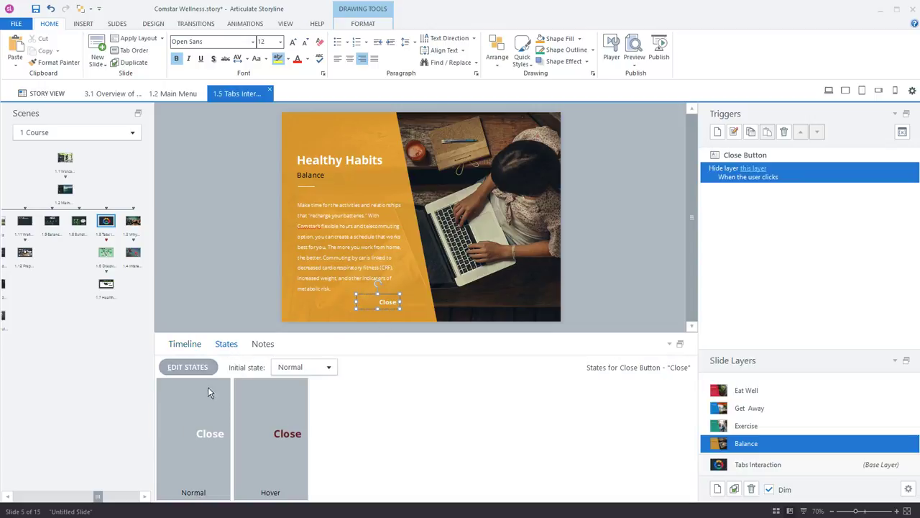
pyautogui.click(268, 425)
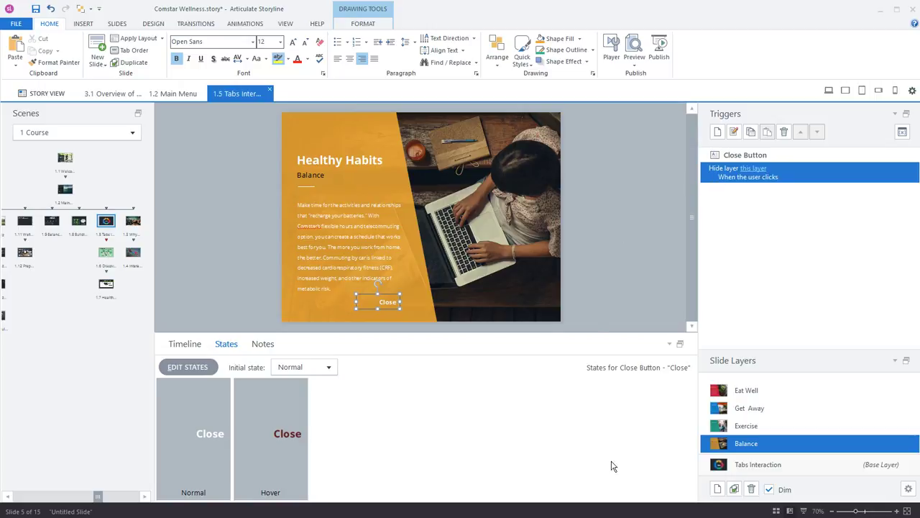
pyautogui.click(765, 467)
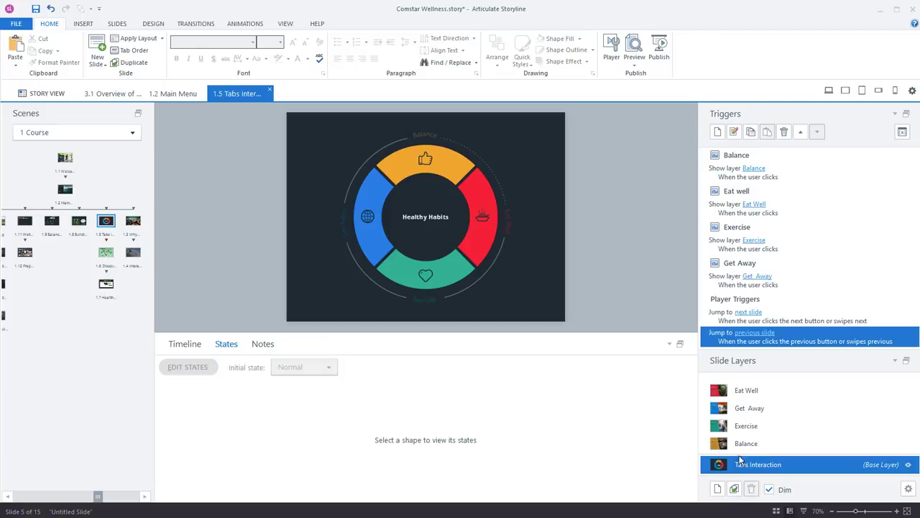
pyautogui.click(482, 225)
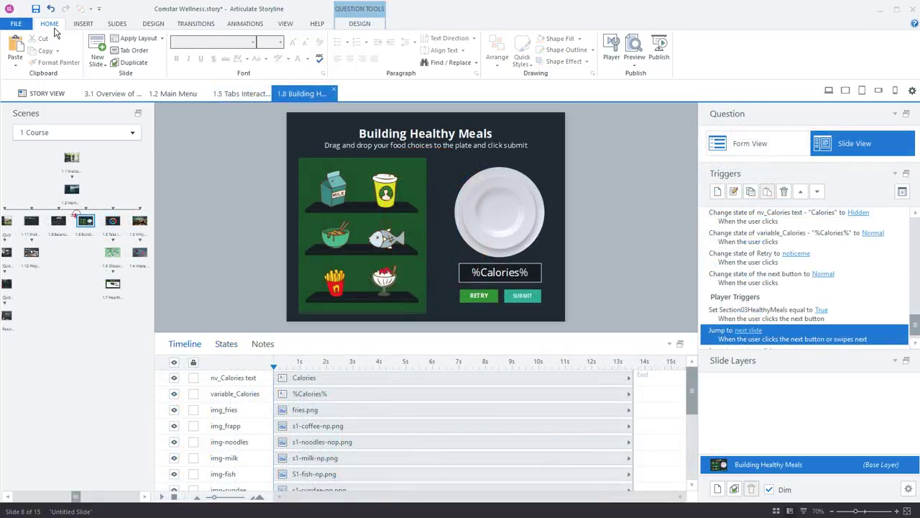
# Look through the options for adding a new slide and the layouts available for the Building Healthy Meals slide
pyautogui.click(98, 64)
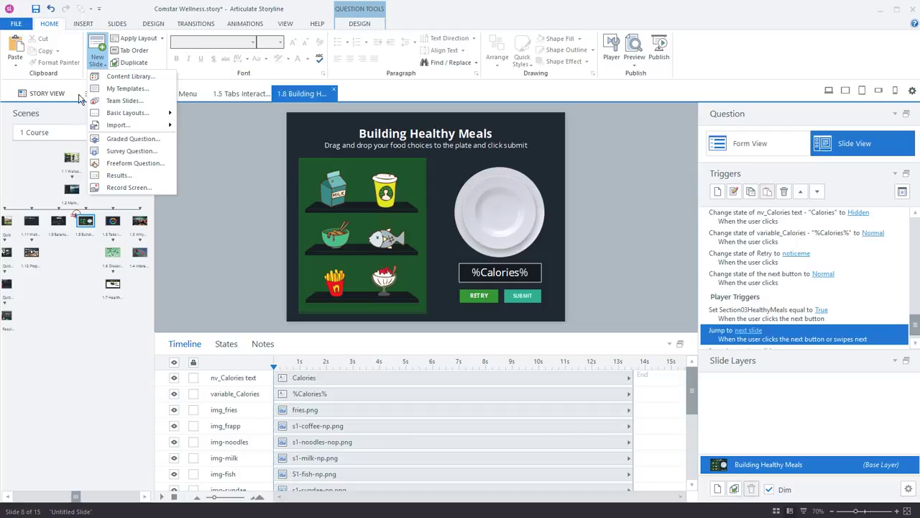
pyautogui.click(135, 40)
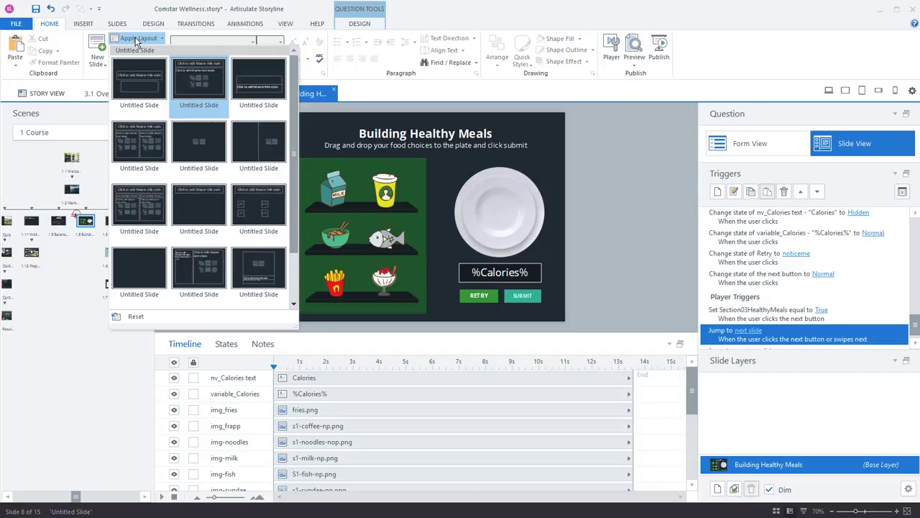
pyautogui.click(136, 40)
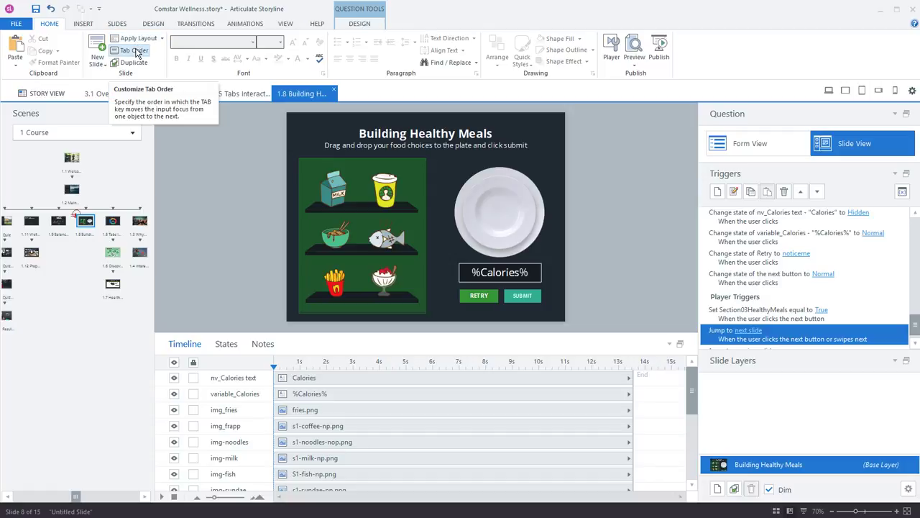
# Rearrange the custom tab order of the Building Healthy Meals slide so img-sundae and img_fries directly follow img-noodles
pyautogui.click(135, 51)
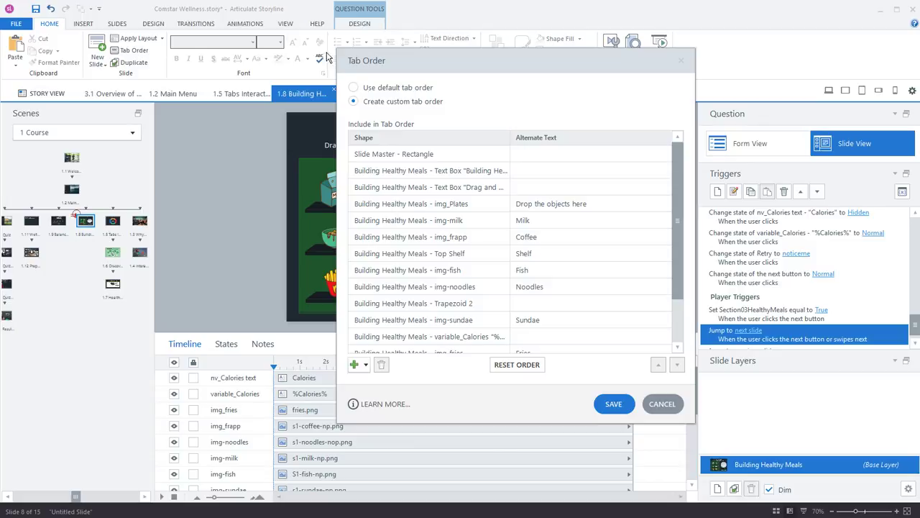
pyautogui.click(463, 323)
pyautogui.moveTo(414, 63); pyautogui.dragTo(577, 59)
pyautogui.moveTo(604, 317); pyautogui.dragTo(656, 264)
pyautogui.scroll(-1, 834, 273)
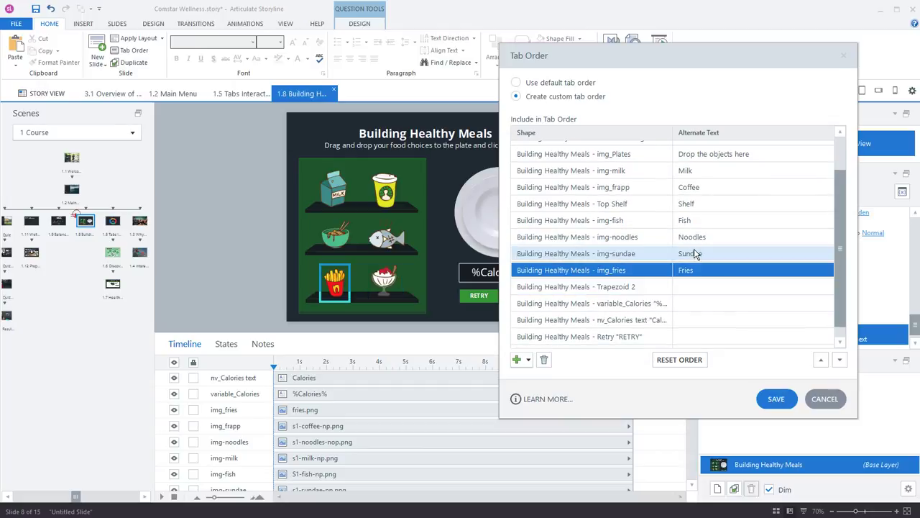
# Remove Trapezoid 2 from the slide's tab order and save the order
pyautogui.click(601, 288)
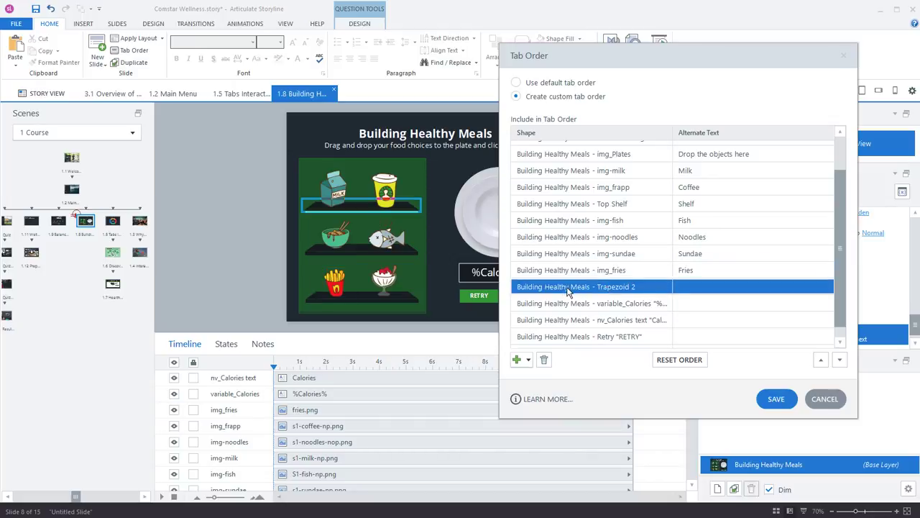
pyautogui.click(545, 359)
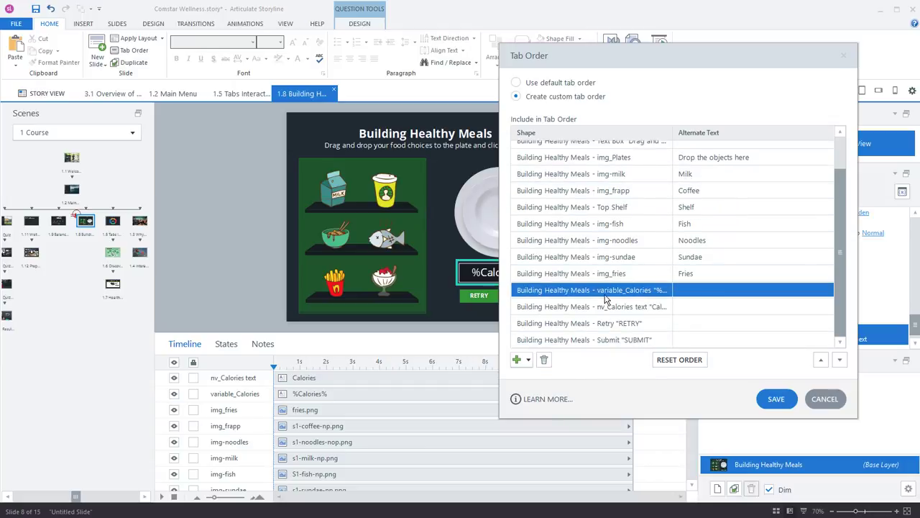
pyautogui.click(777, 399)
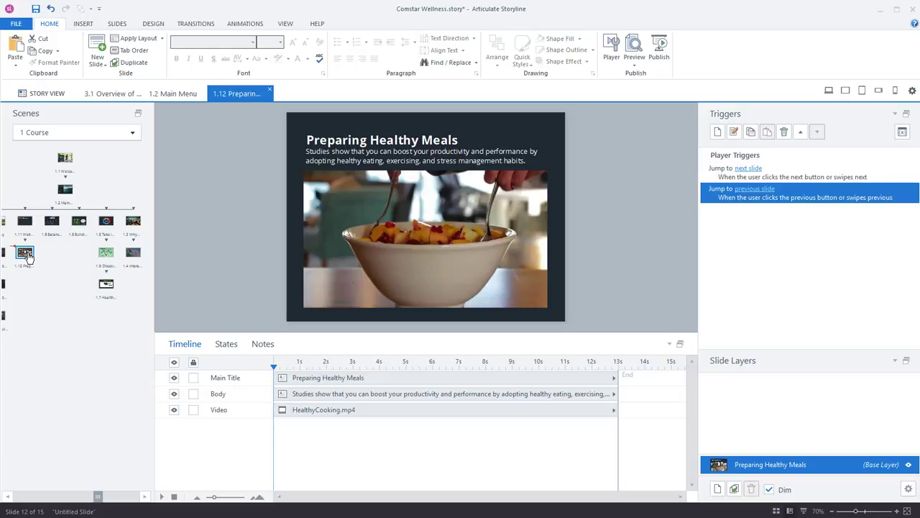
# Add "Learning to prepare meals" as the first closed caption of the HealthyCooking video on the Preparing Healthy Meals slide, and save it
pyautogui.click(320, 221)
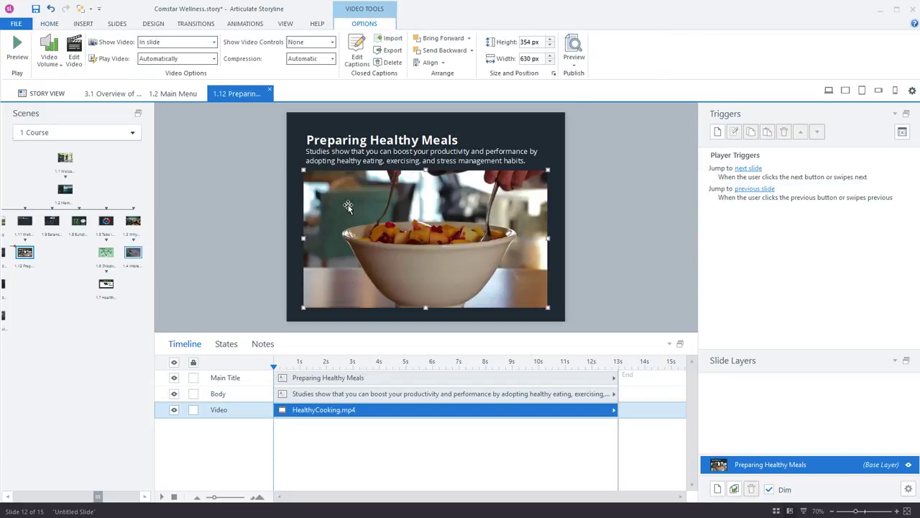
pyautogui.click(361, 45)
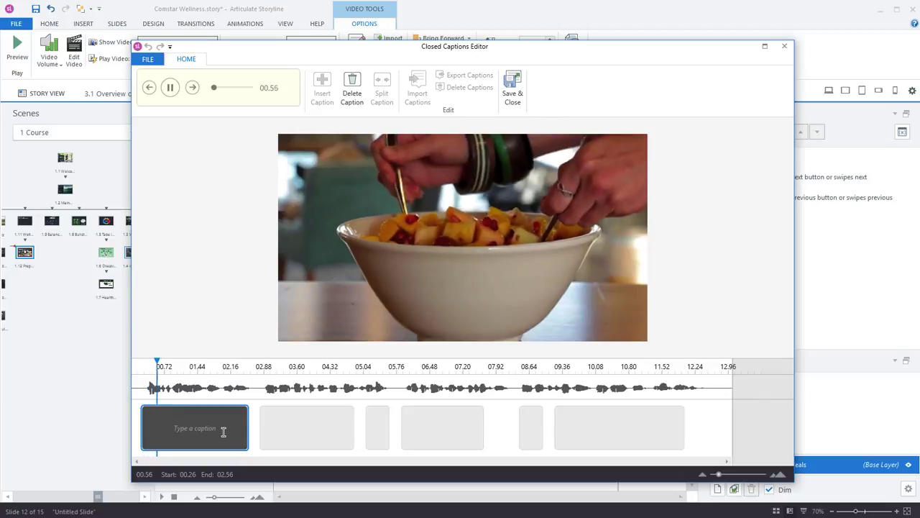
pyautogui.write('Lear')
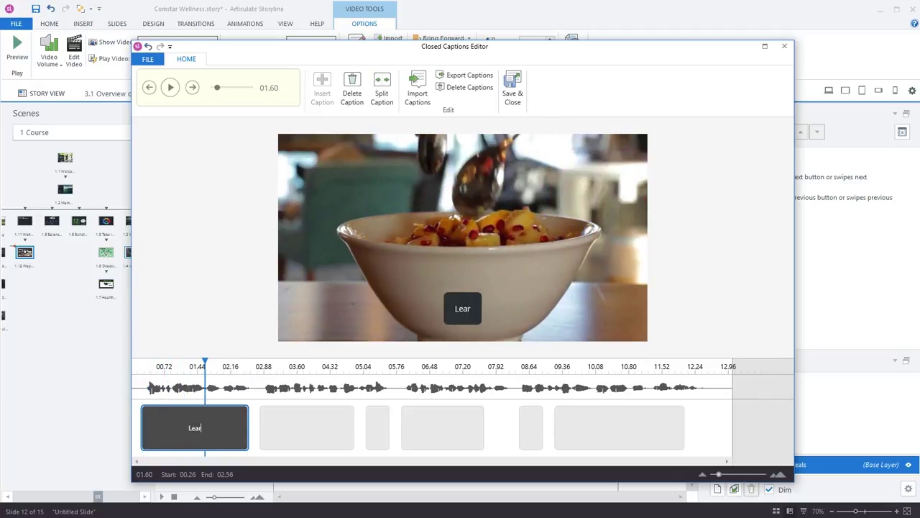
pyautogui.write('ning to prepare meal')
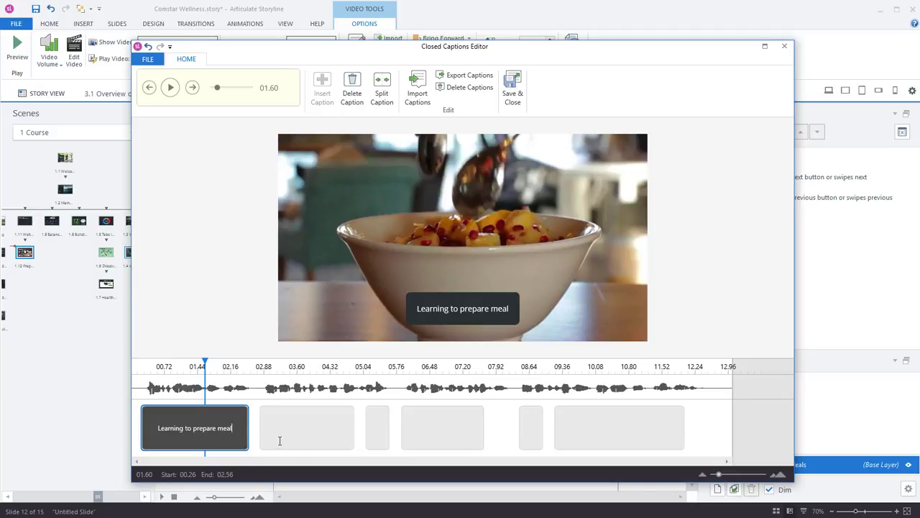
pyautogui.write('s')
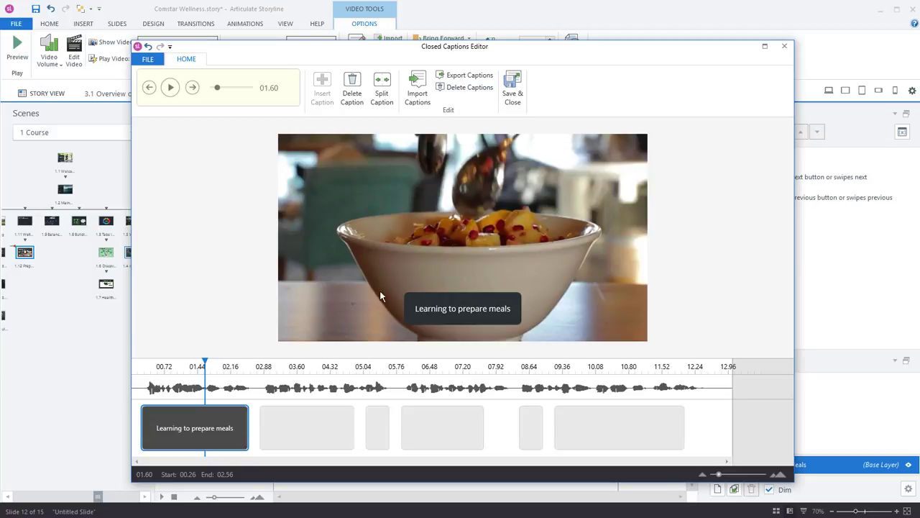
pyautogui.click(516, 82)
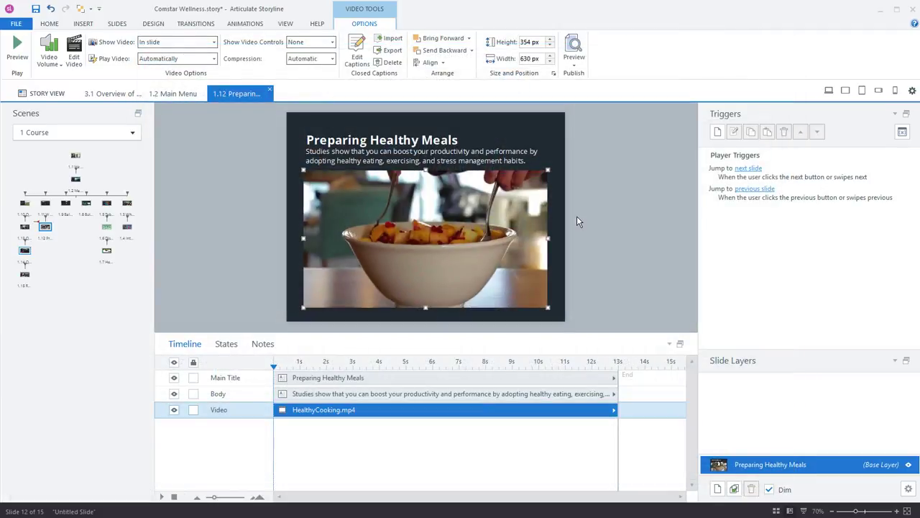
pyautogui.click(596, 197)
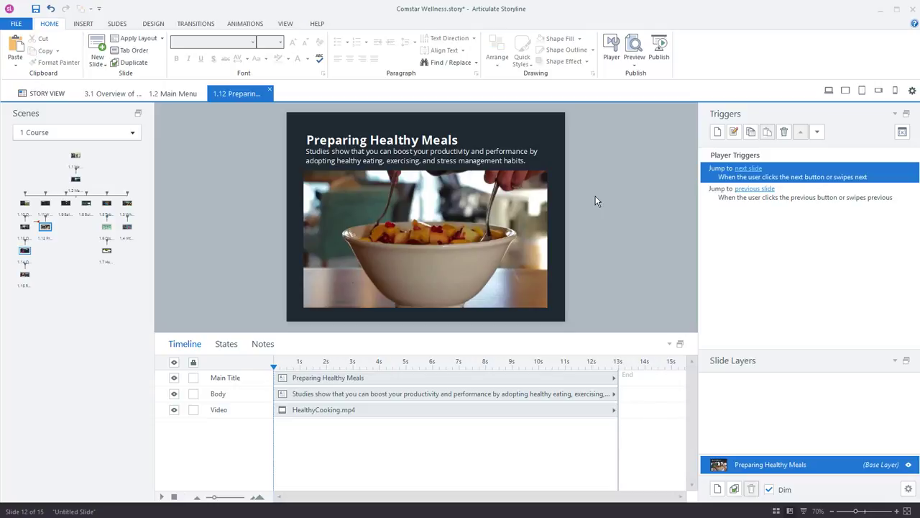
# Preview the entire project in tablet landscape mode and browse the course menu in the responsive player
pyautogui.click(633, 69)
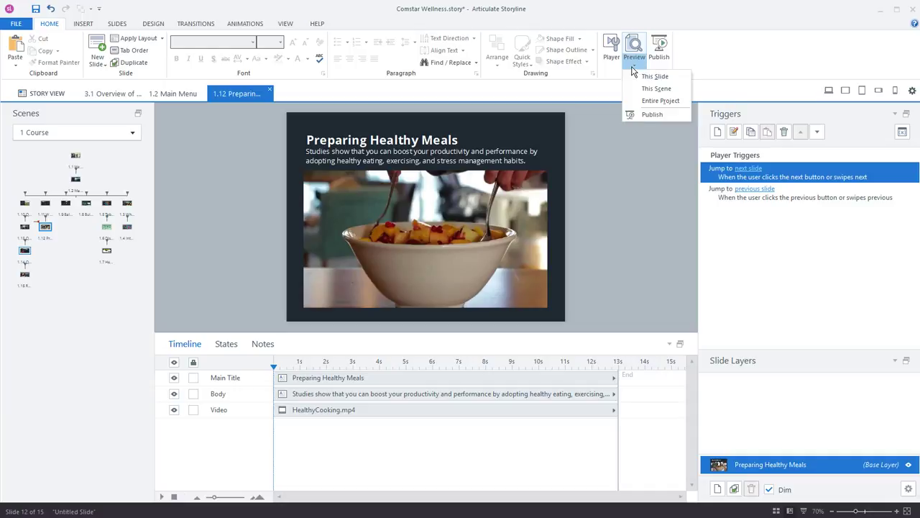
pyautogui.click(681, 101)
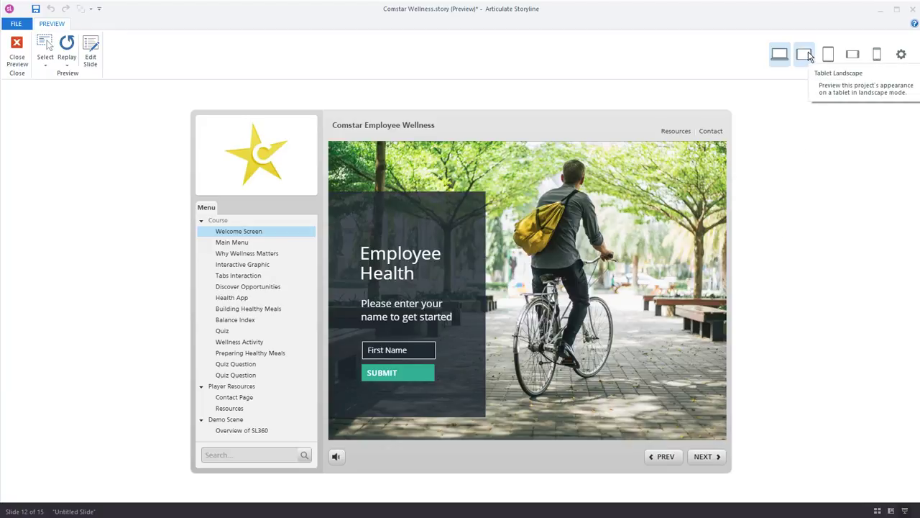
pyautogui.click(805, 55)
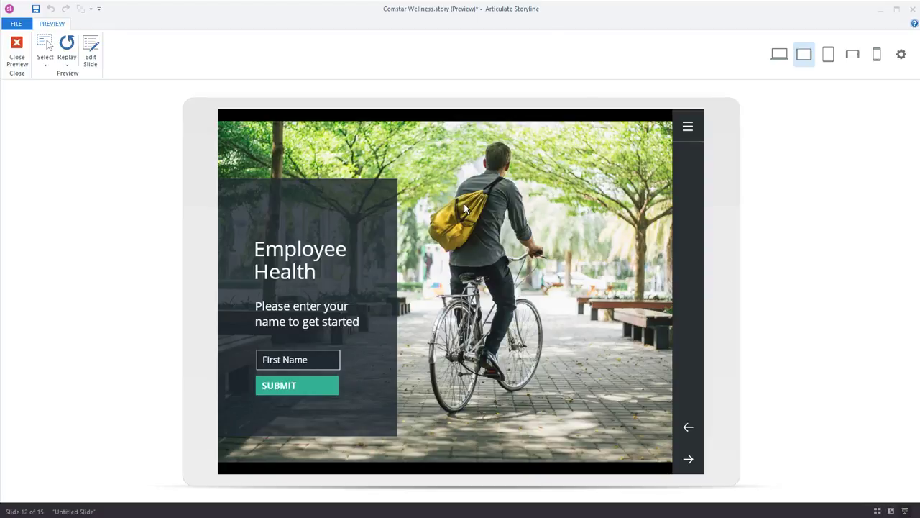
pyautogui.click(689, 128)
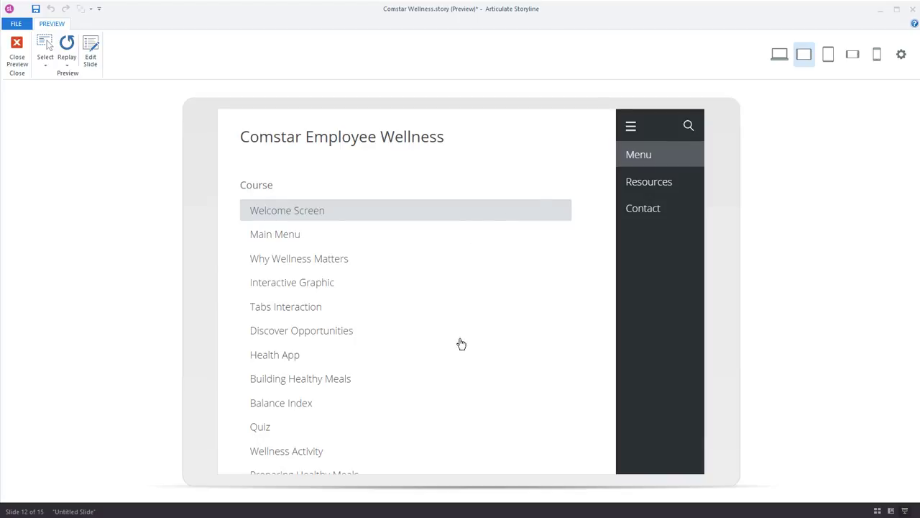
pyautogui.scroll(-3, 460, 342)
pyautogui.scroll(4, 460, 340)
pyautogui.click(627, 126)
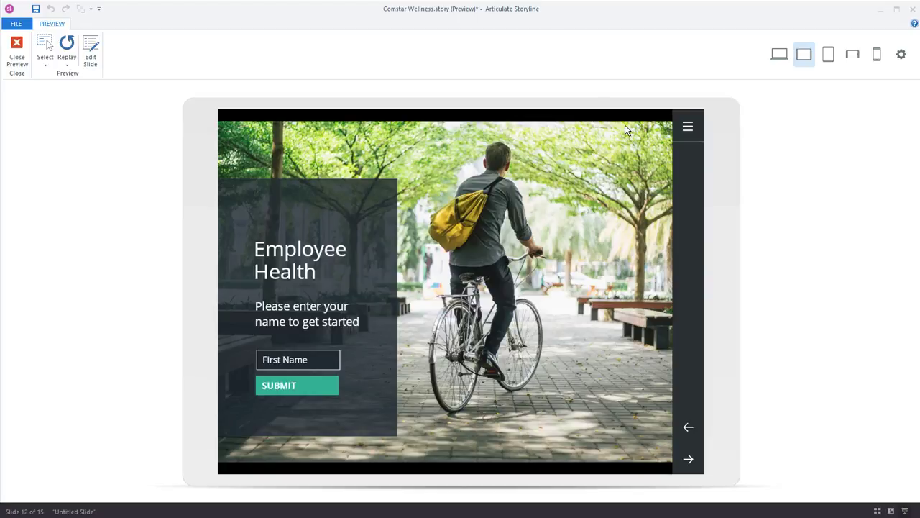
# Restrict responsive playback on phones to Landscape Only, checking the phone portrait and landscape previews, and close the preview
pyautogui.click(876, 57)
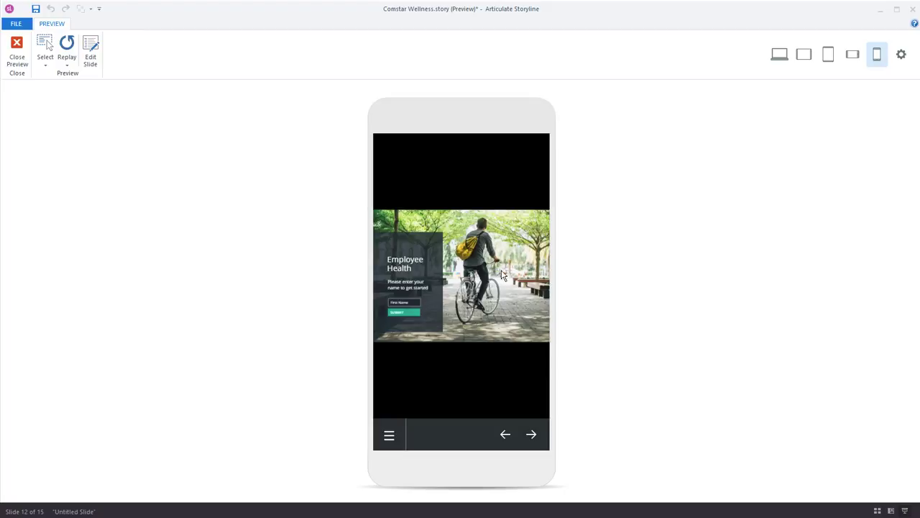
pyautogui.click(898, 64)
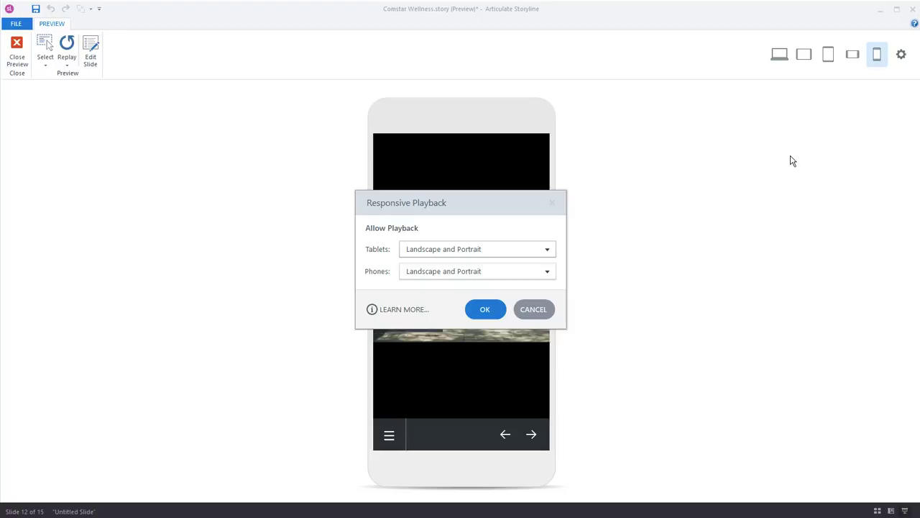
pyautogui.moveTo(431, 200); pyautogui.dragTo(639, 123)
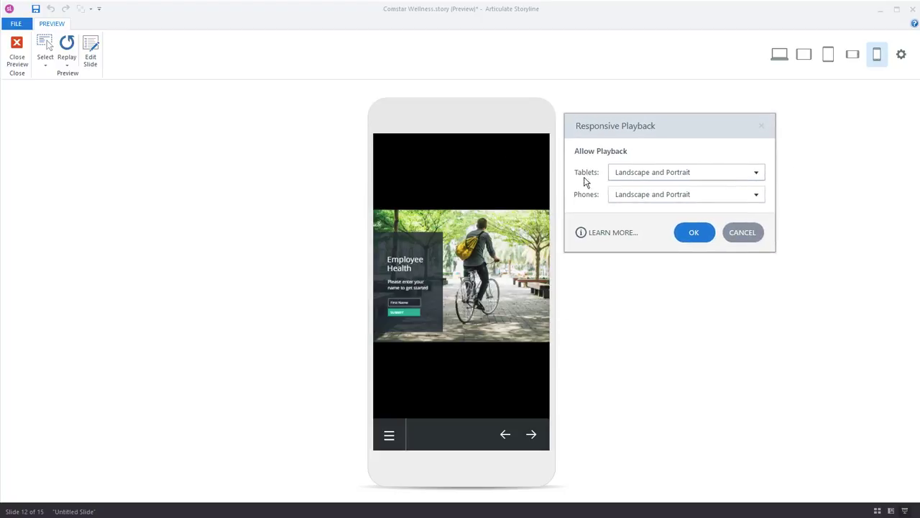
pyautogui.click(647, 196)
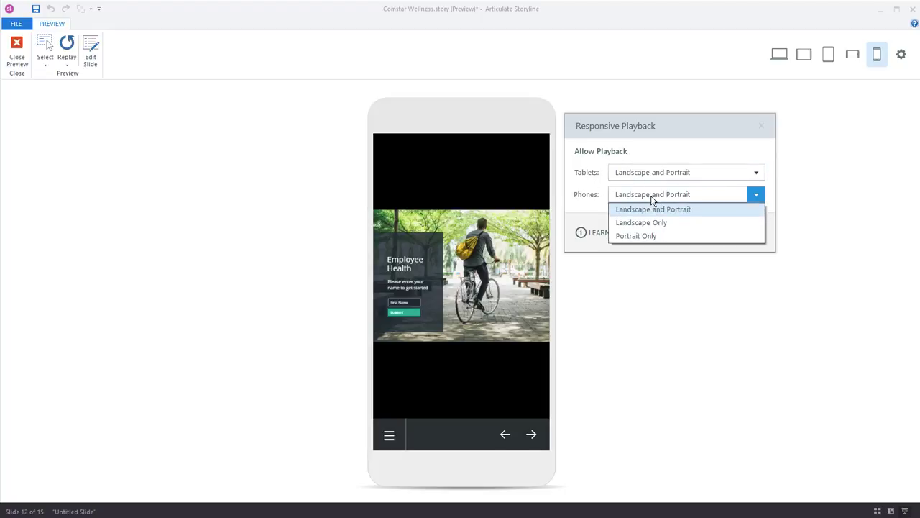
pyautogui.click(710, 229)
pyautogui.click(702, 234)
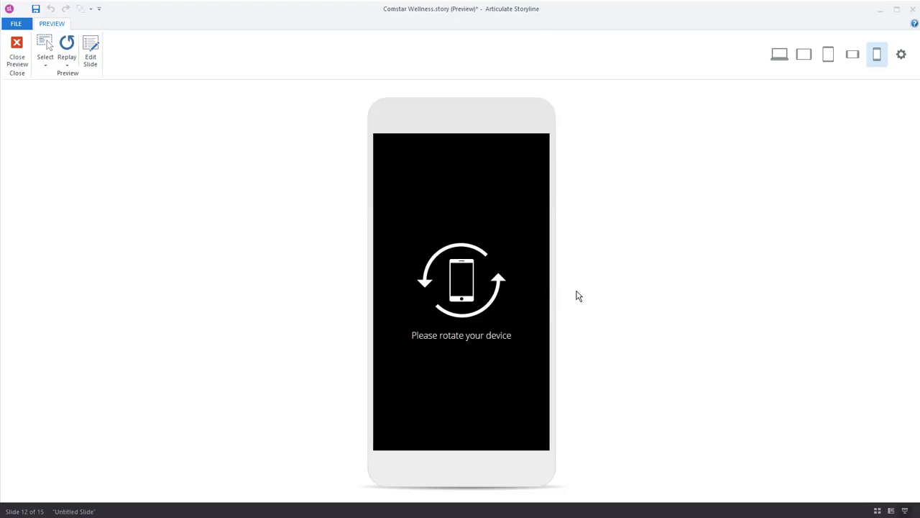
pyautogui.click(848, 62)
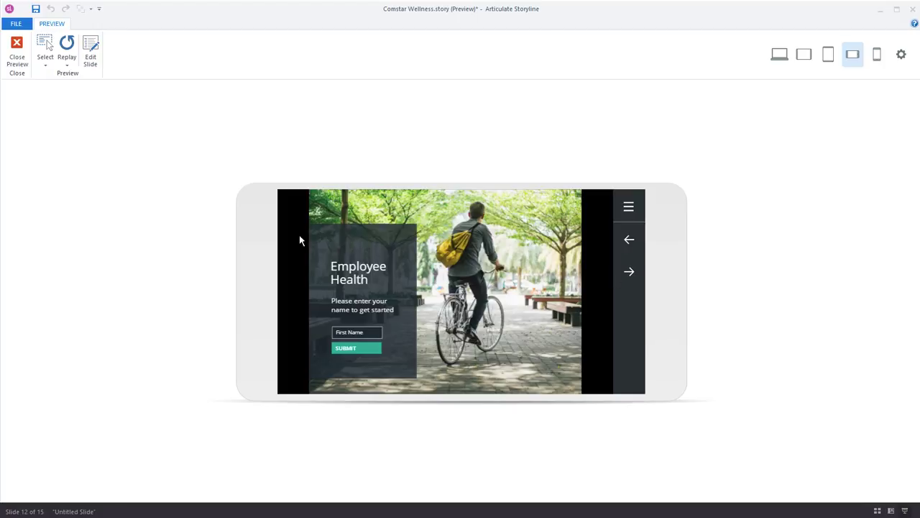
pyautogui.click(17, 52)
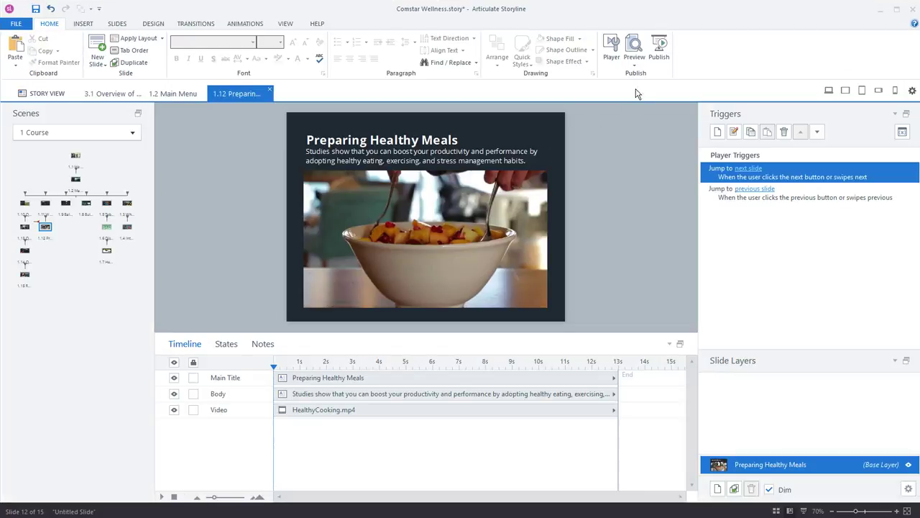
# Review the publish formats for Articulate 360, keeping HTML5 / Flash as the output
pyautogui.click(658, 49)
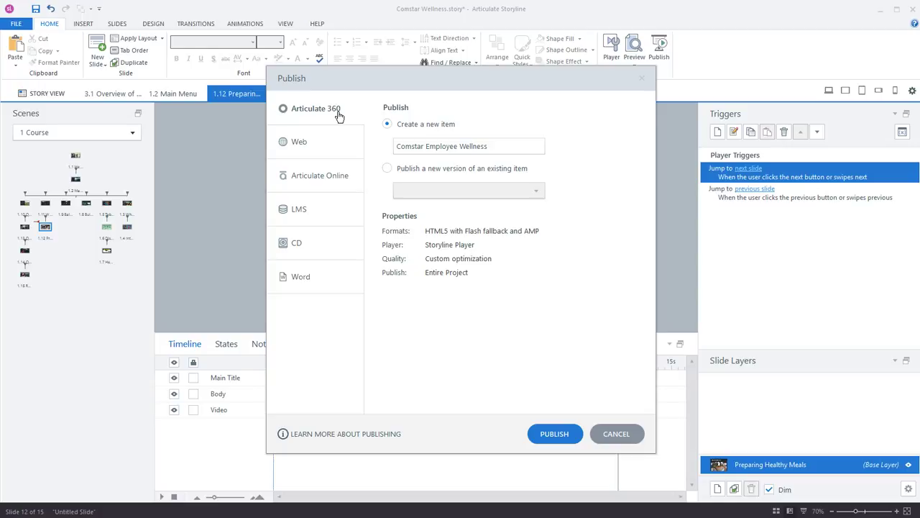
pyautogui.click(465, 232)
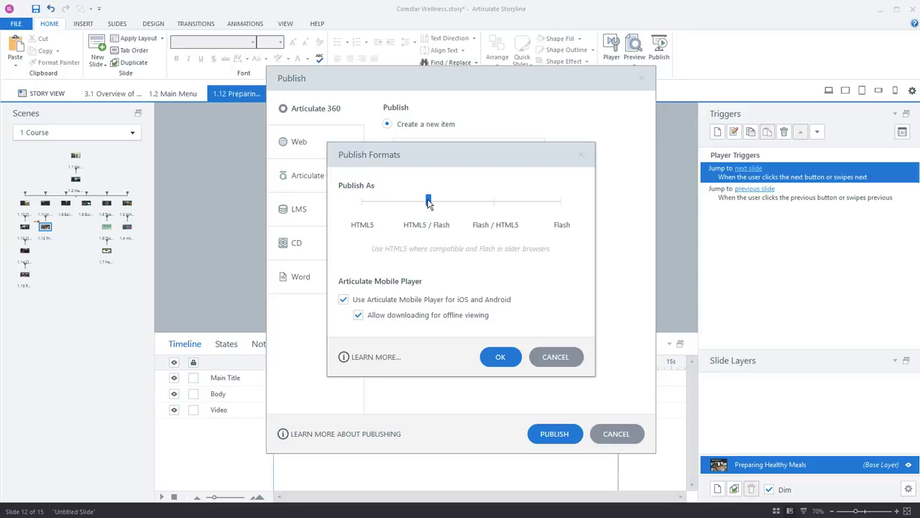
pyautogui.moveTo(432, 205)
pyautogui.mouseDown()
pyautogui.moveTo(362, 205)
pyautogui.moveTo(423, 208)
pyautogui.mouseUp()
pyautogui.click(491, 362)
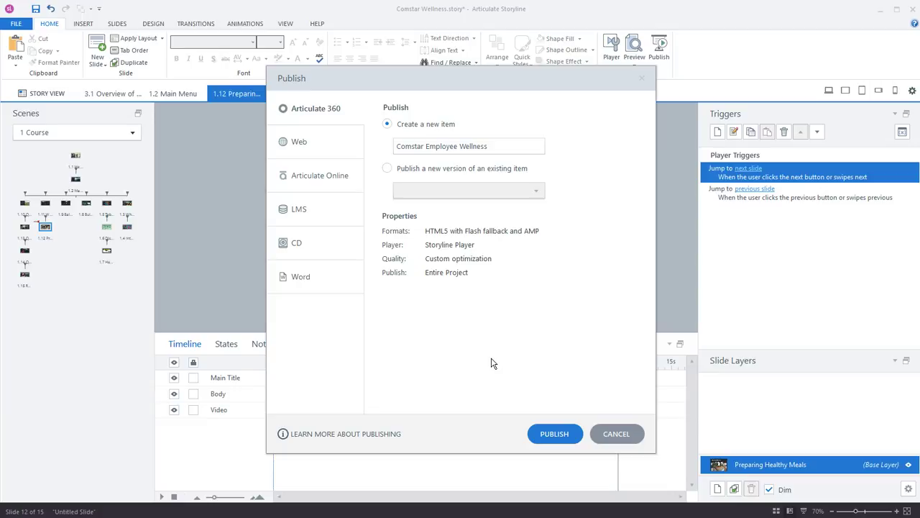
# Review the publish range choices for entire project, a single scene or a single slide, and leave publishing without applying any
pyautogui.click(432, 276)
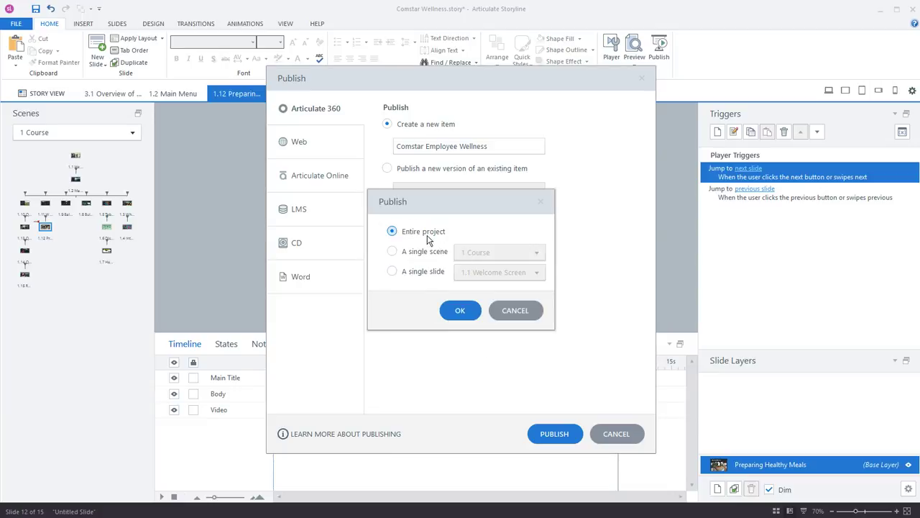
pyautogui.click(413, 251)
pyautogui.click(499, 252)
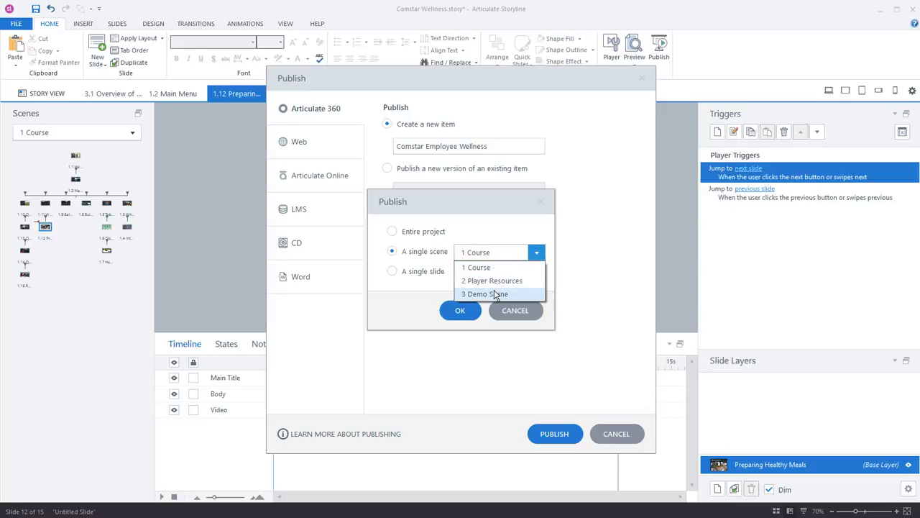
pyautogui.click(420, 275)
pyautogui.click(420, 274)
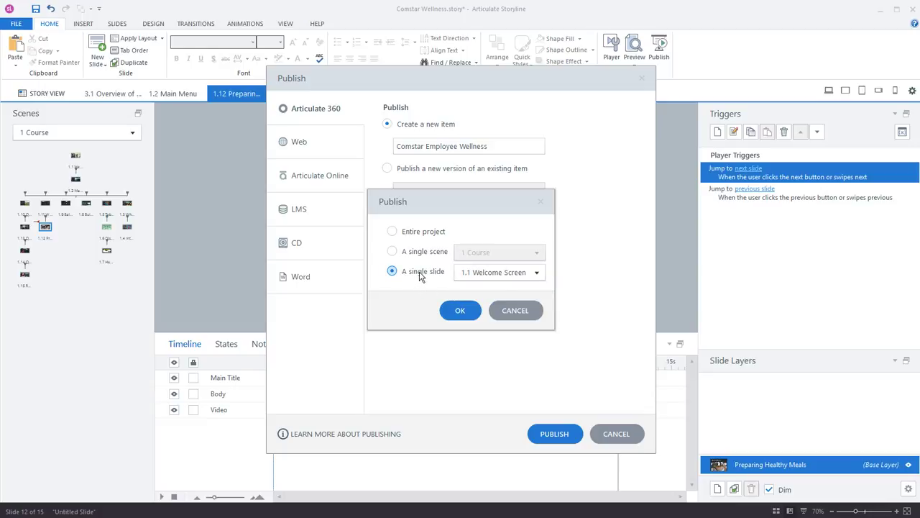
pyautogui.click(537, 273)
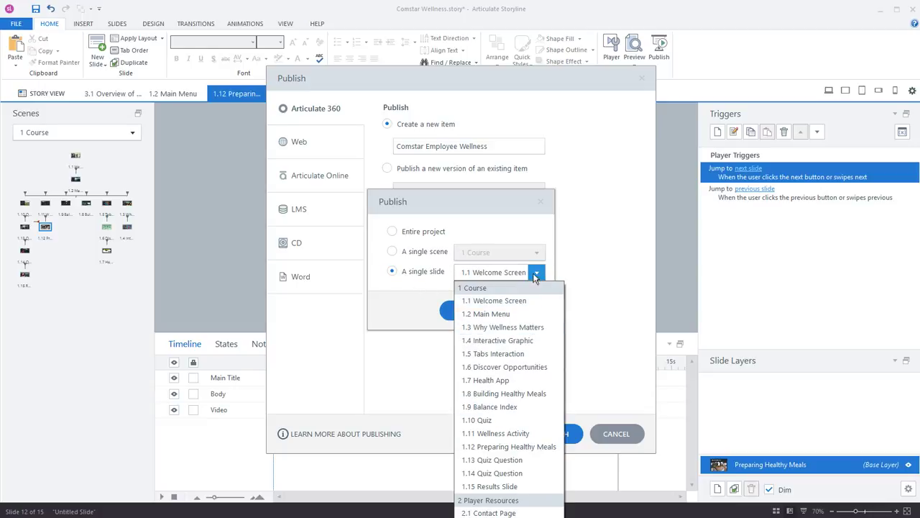
pyautogui.click(528, 236)
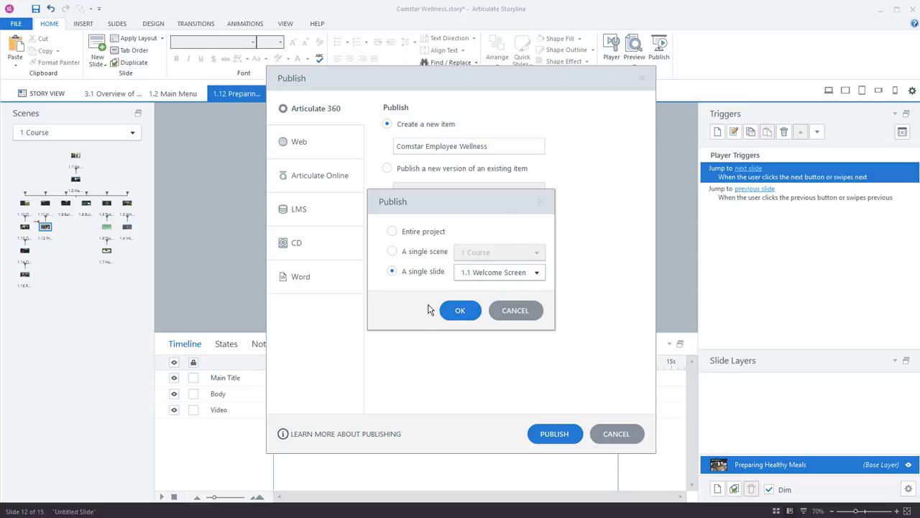
pyautogui.click(514, 309)
pyautogui.click(604, 434)
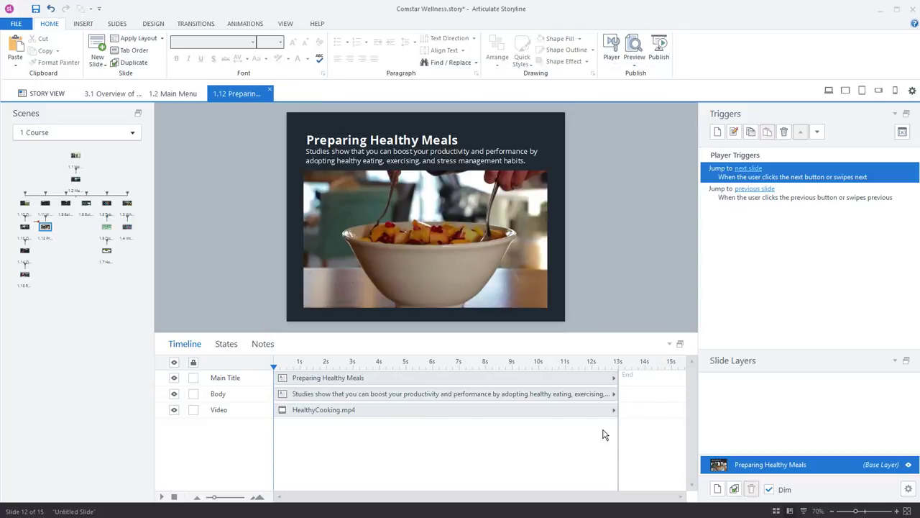
# Examine the insertable shapes, tables, buttons, sliders and dials, and the slide and quizzing options
pyautogui.click(85, 26)
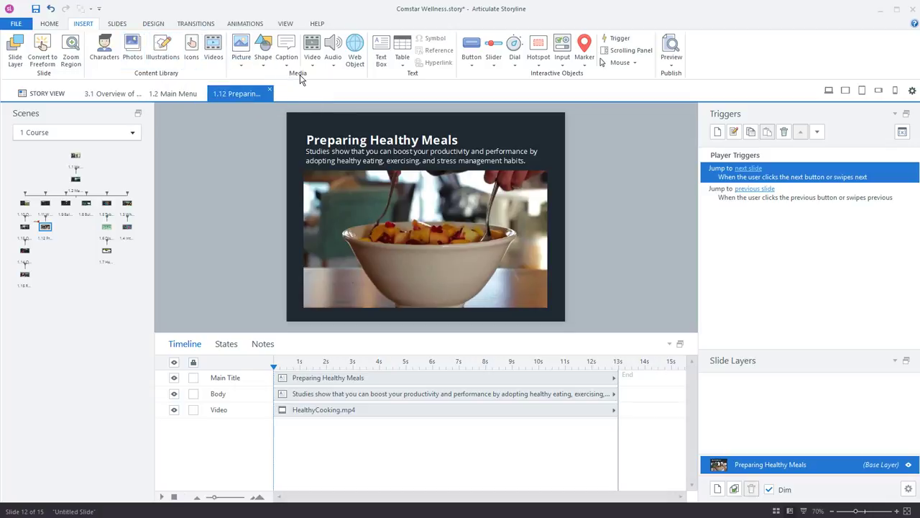
pyautogui.click(263, 66)
pyautogui.click(264, 68)
pyautogui.click(403, 70)
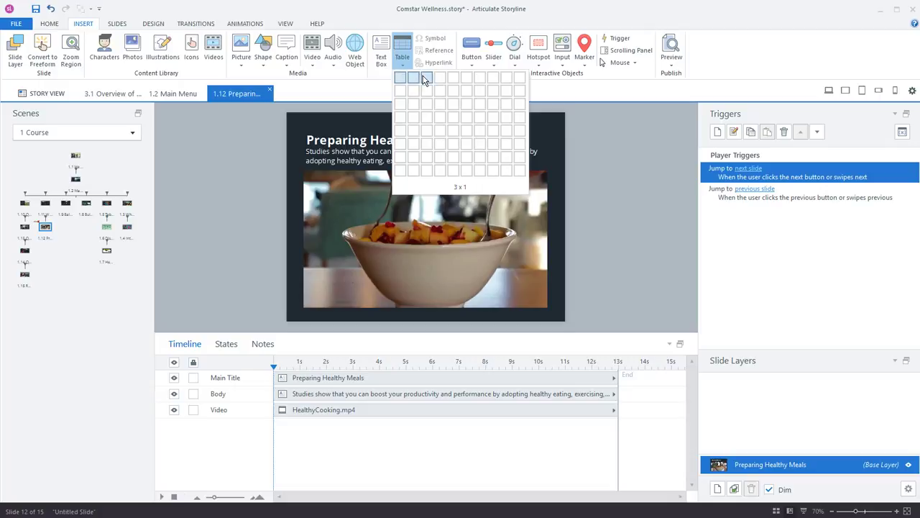
pyautogui.click(379, 83)
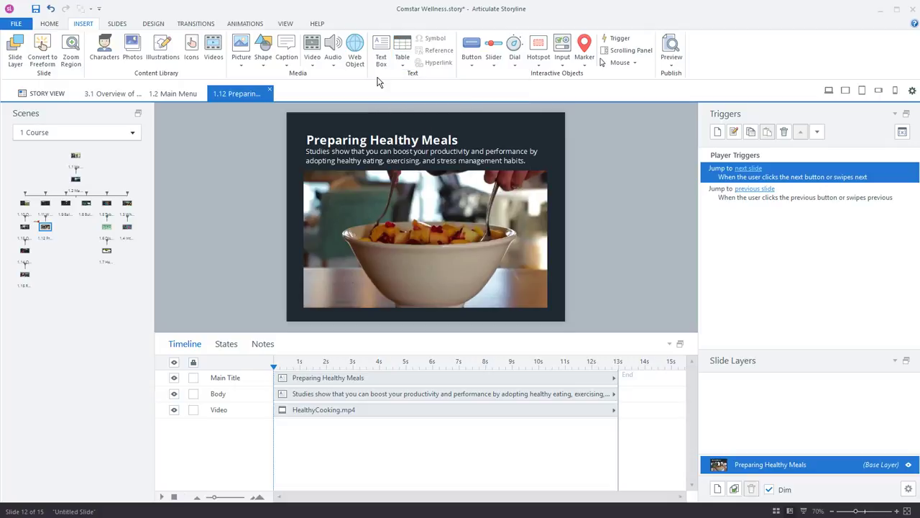
pyautogui.click(473, 68)
pyautogui.click(493, 66)
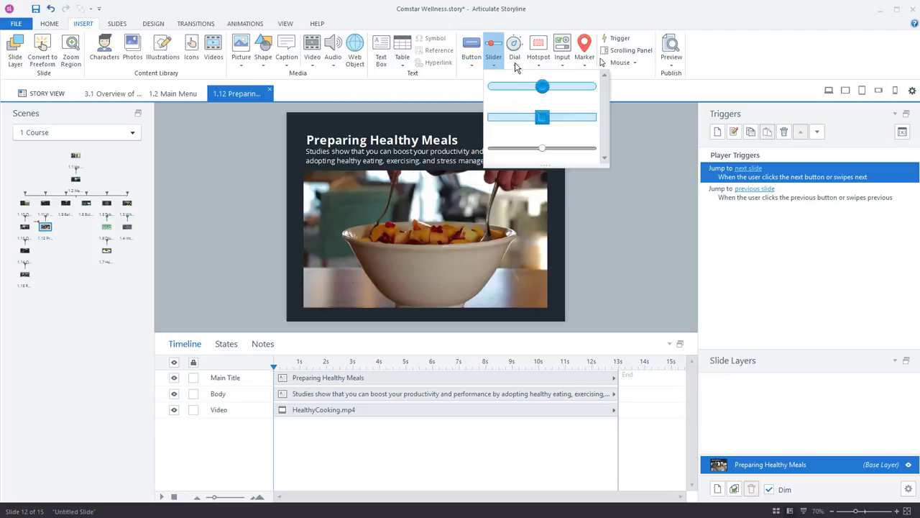
pyautogui.click(515, 66)
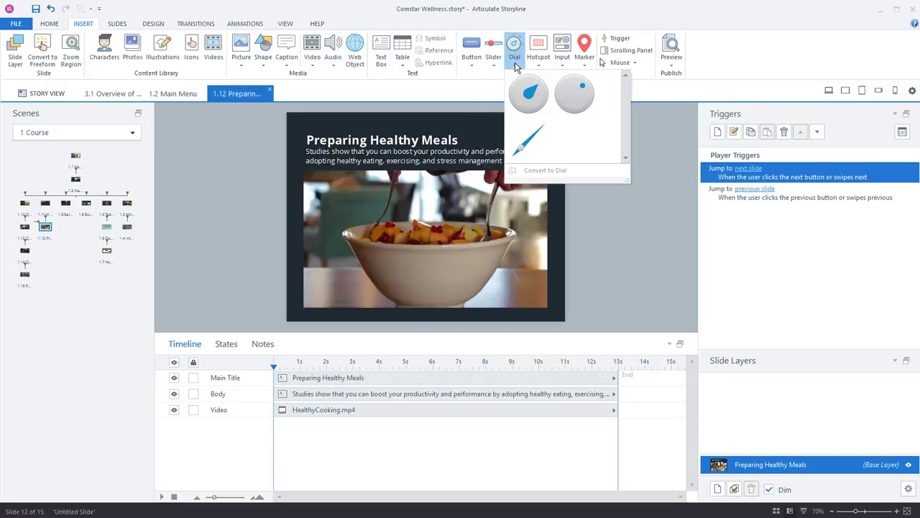
pyautogui.click(639, 96)
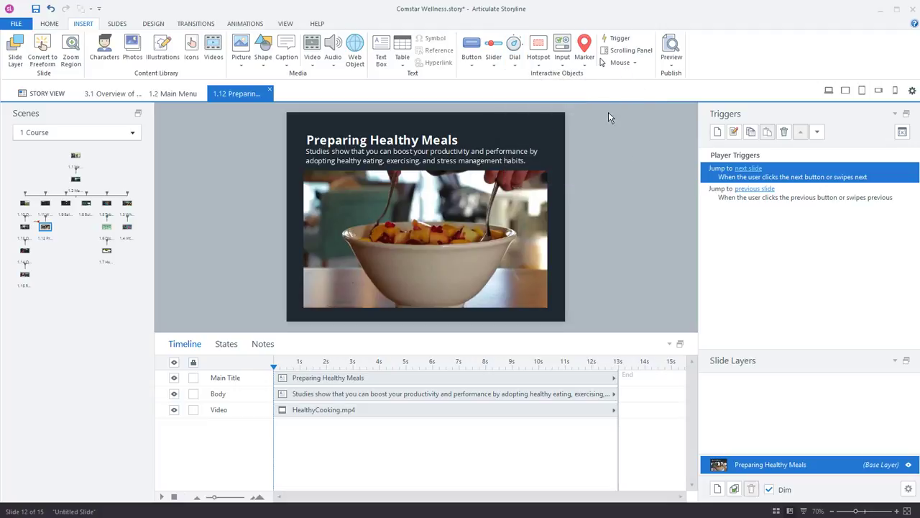
pyautogui.click(120, 24)
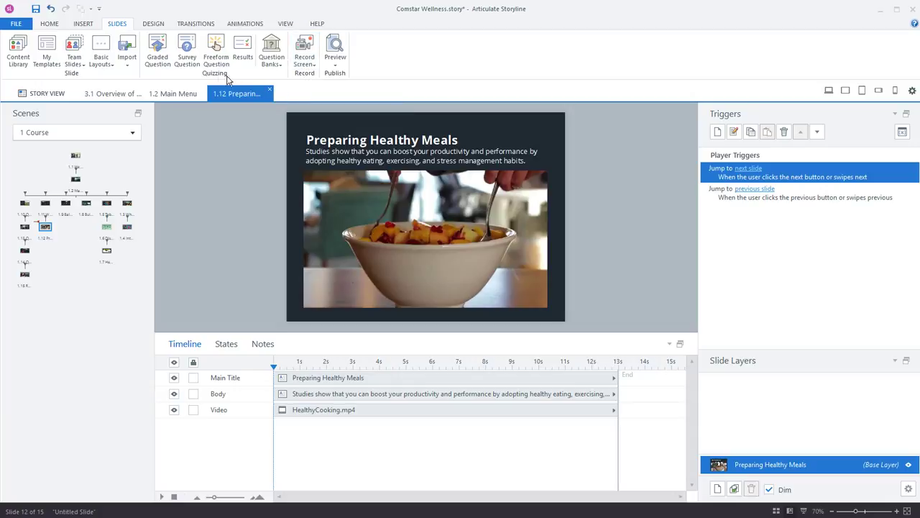
# Review the story size presets, including Custom, without changing the size, and look over the theme color options
pyautogui.click(154, 24)
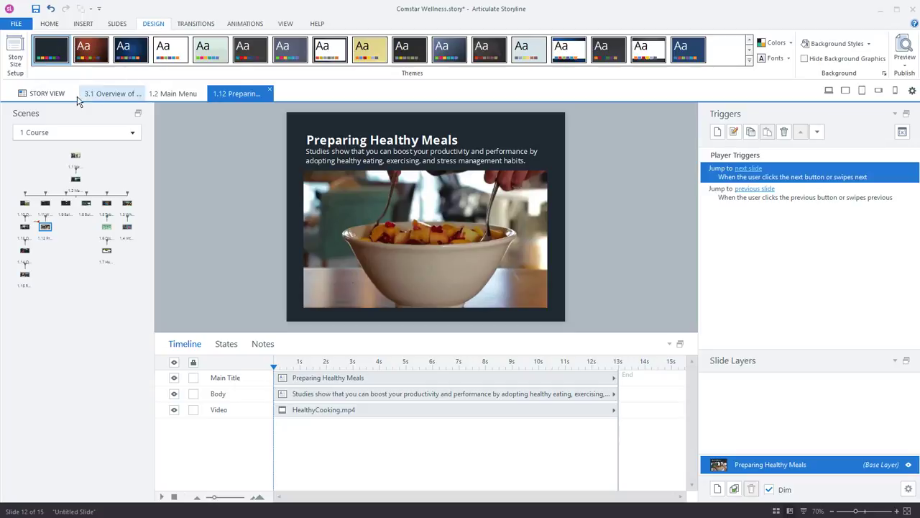
pyautogui.click(16, 50)
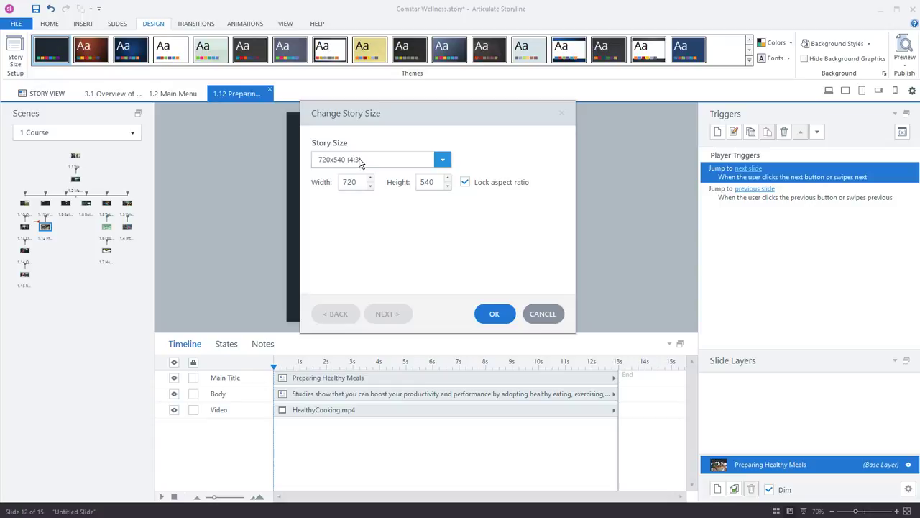
pyautogui.click(386, 163)
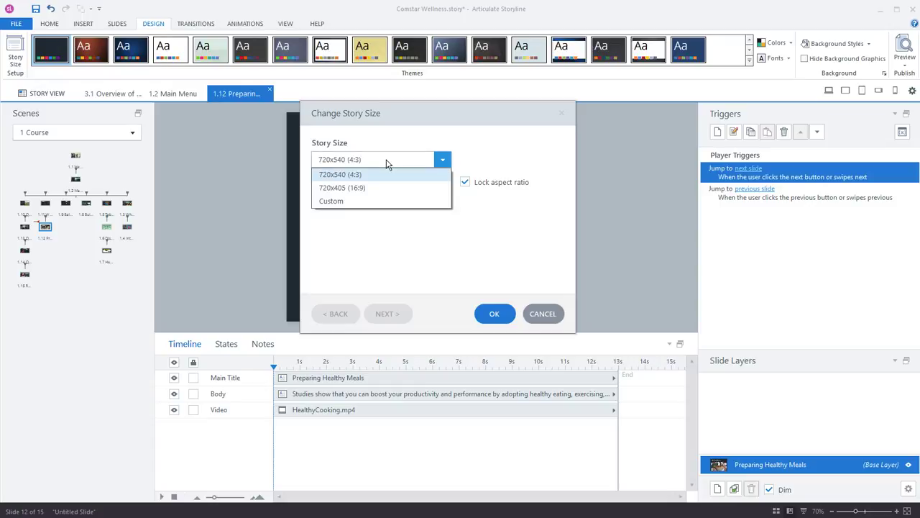
pyautogui.click(357, 200)
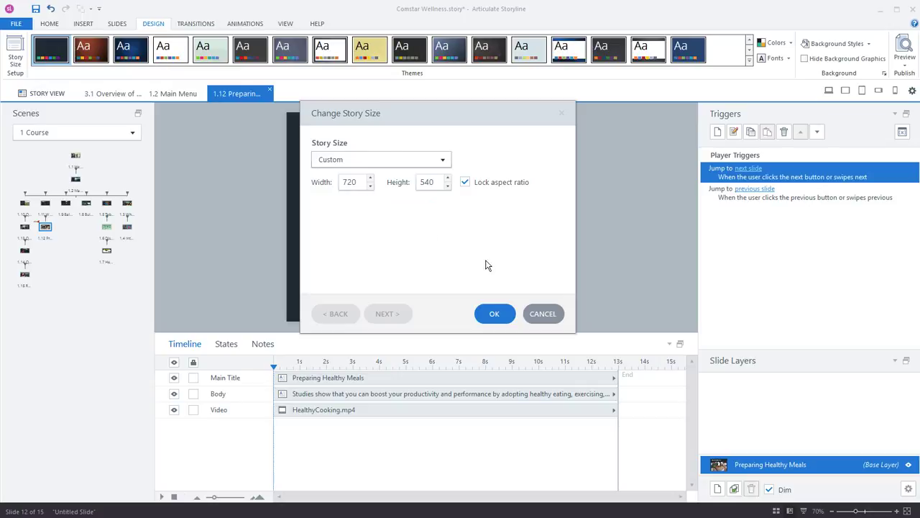
pyautogui.click(543, 314)
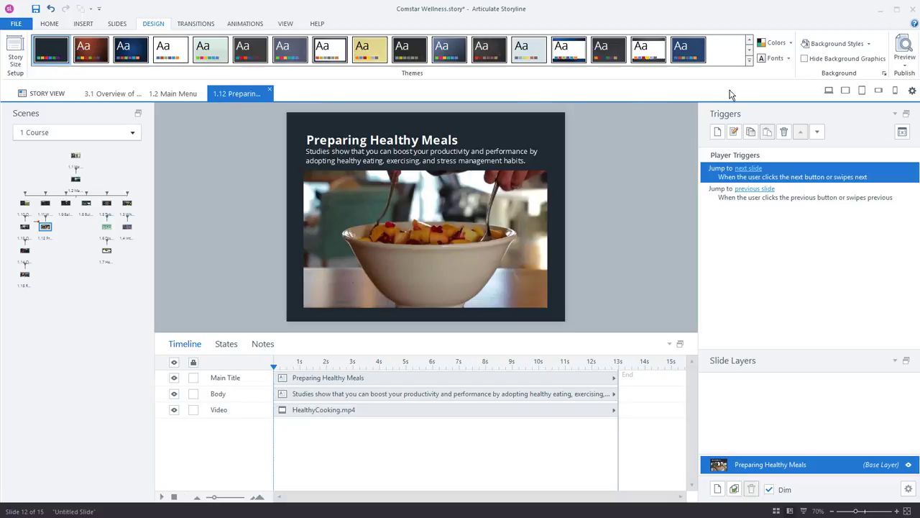
pyautogui.click(790, 43)
# Add a Fade transition to the Preparing Healthy Meals slide and apply it to all slides
pyautogui.click(190, 24)
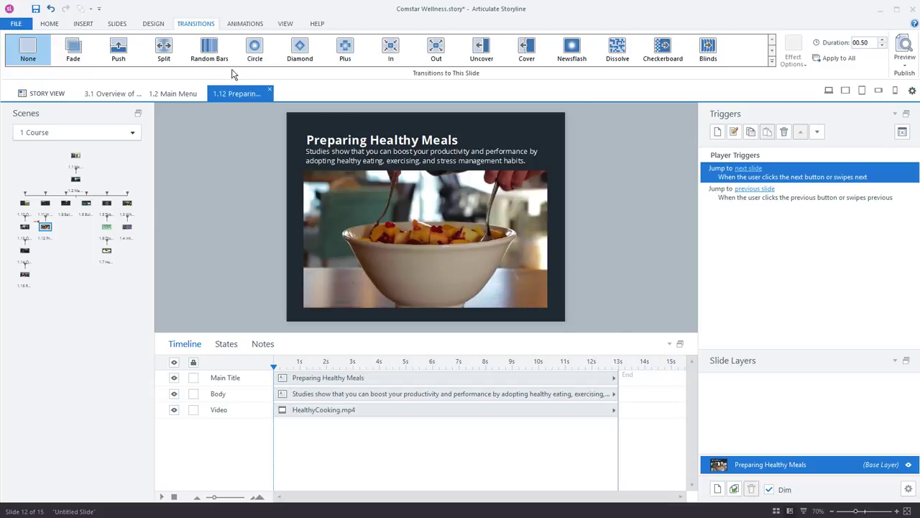
pyautogui.click(75, 52)
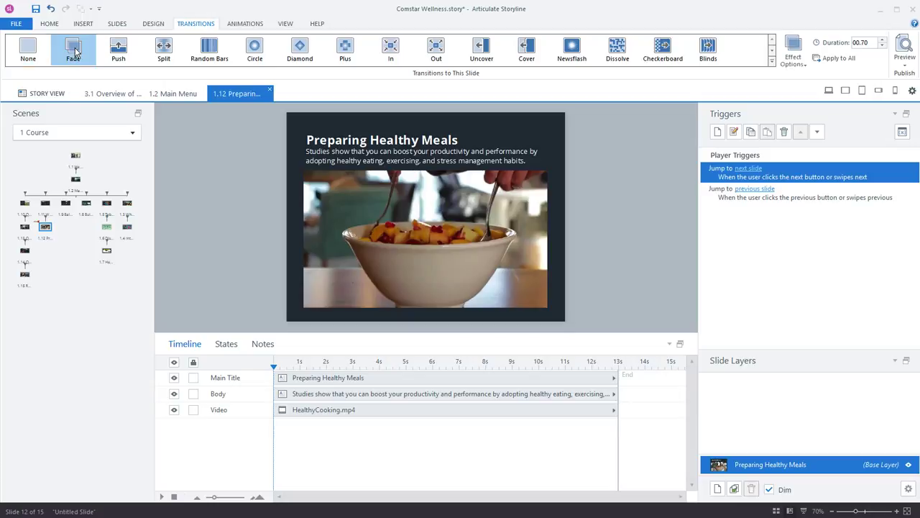
pyautogui.click(847, 61)
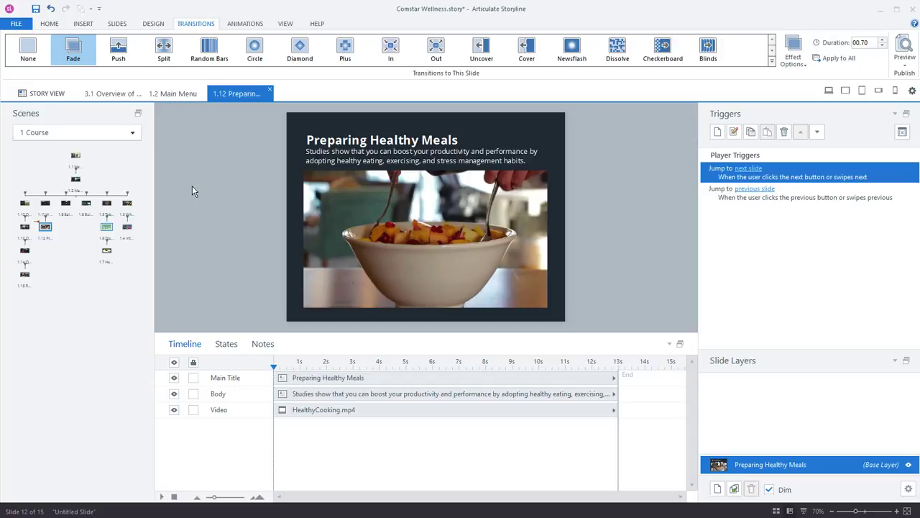
# Examine the heart picture's available motion paths on the Wellness Activity slide and the name of its existing curve motion path
pyautogui.press('pageup')
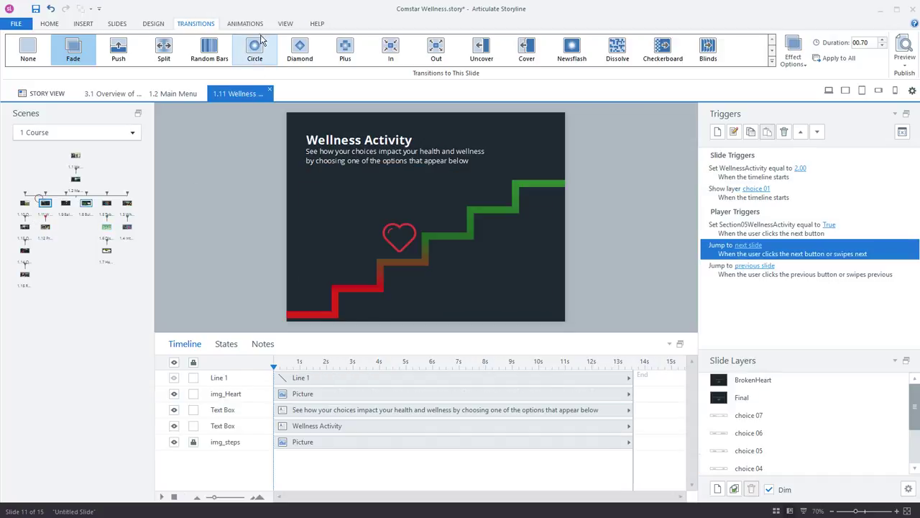
pyautogui.click(245, 24)
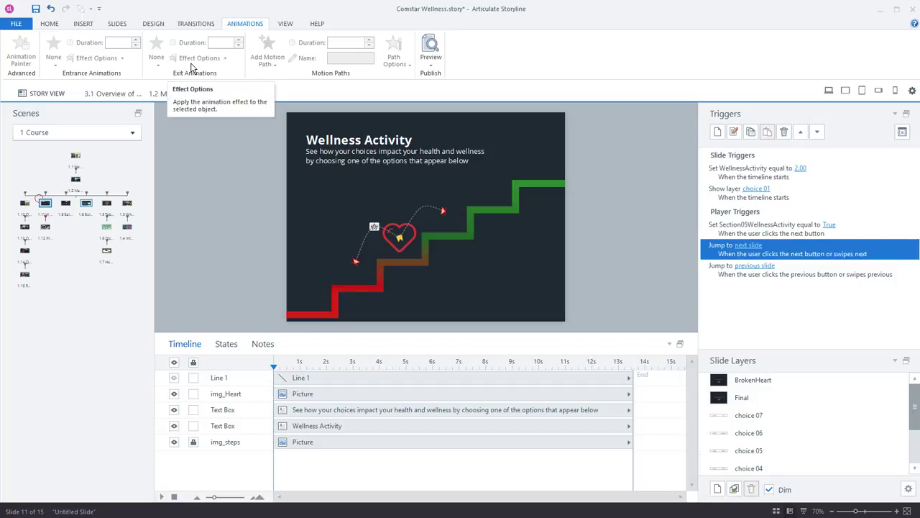
pyautogui.click(398, 242)
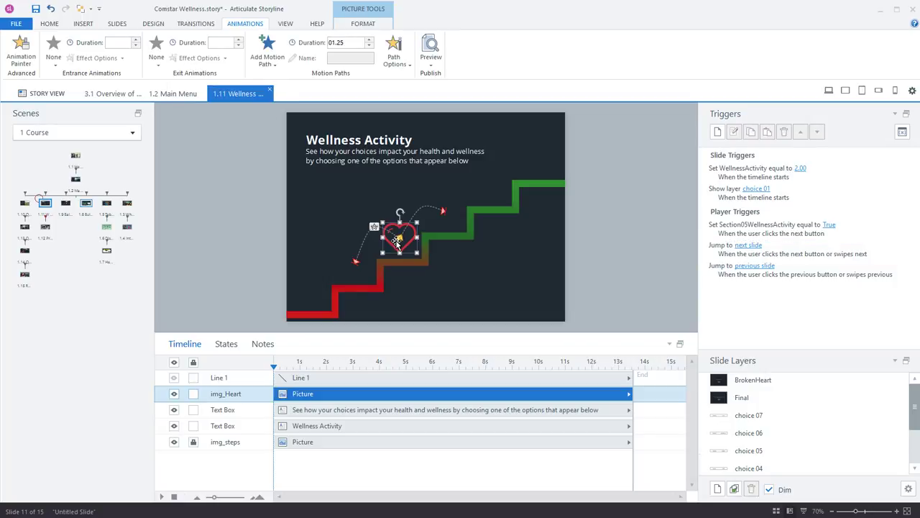
pyautogui.click(272, 66)
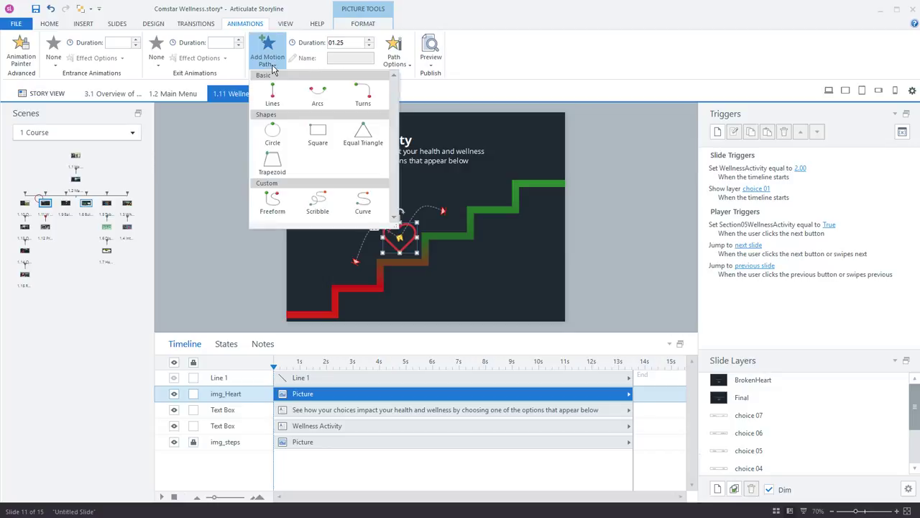
pyautogui.click(435, 210)
pyautogui.click(429, 206)
pyautogui.click(429, 206)
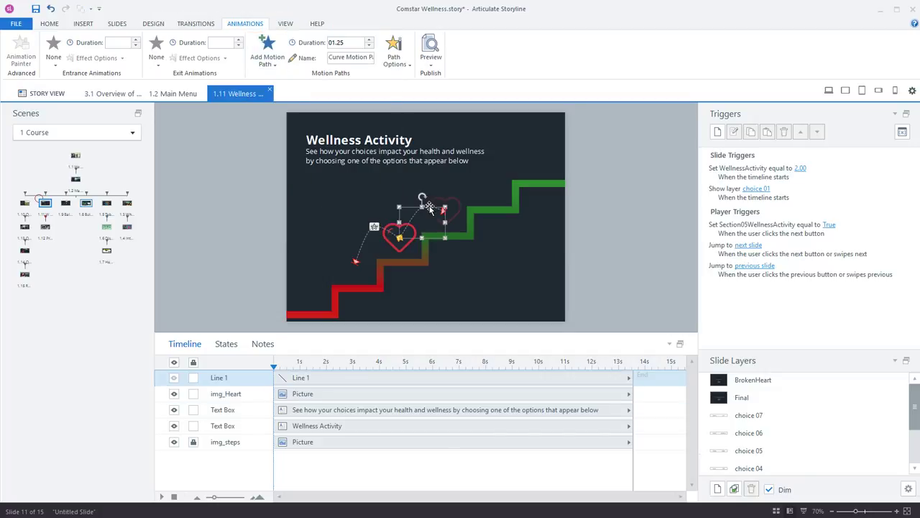
pyautogui.moveTo(334, 60); pyautogui.dragTo(353, 61)
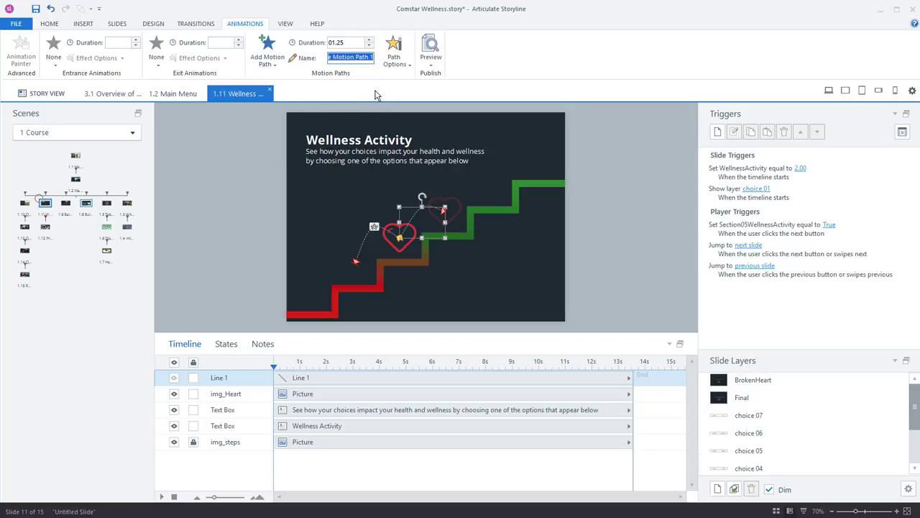
# Undock the Timeline and Triggers panels as floating windows, and redock them all to their default places
pyautogui.click(290, 25)
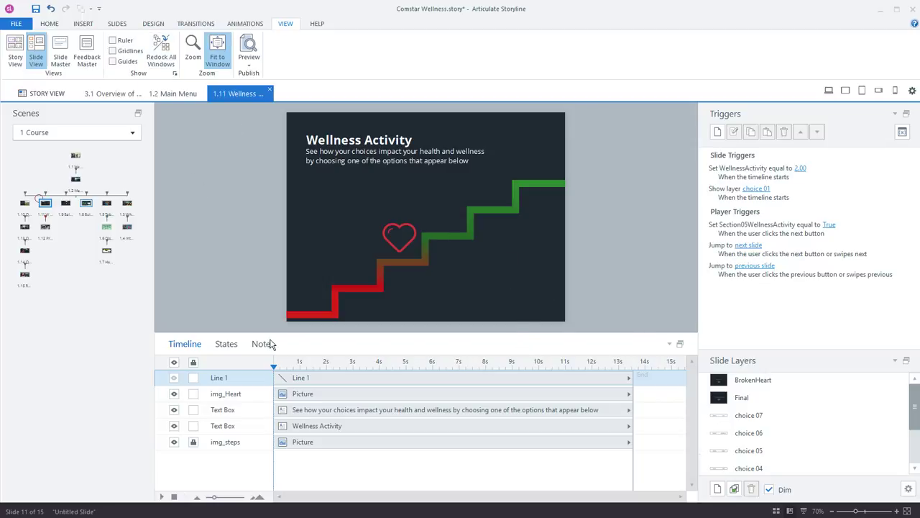
pyautogui.moveTo(181, 343); pyautogui.dragTo(253, 225)
pyautogui.moveTo(721, 118)
pyautogui.mouseDown()
pyautogui.moveTo(606, 125)
pyautogui.moveTo(704, 122)
pyautogui.mouseUp()
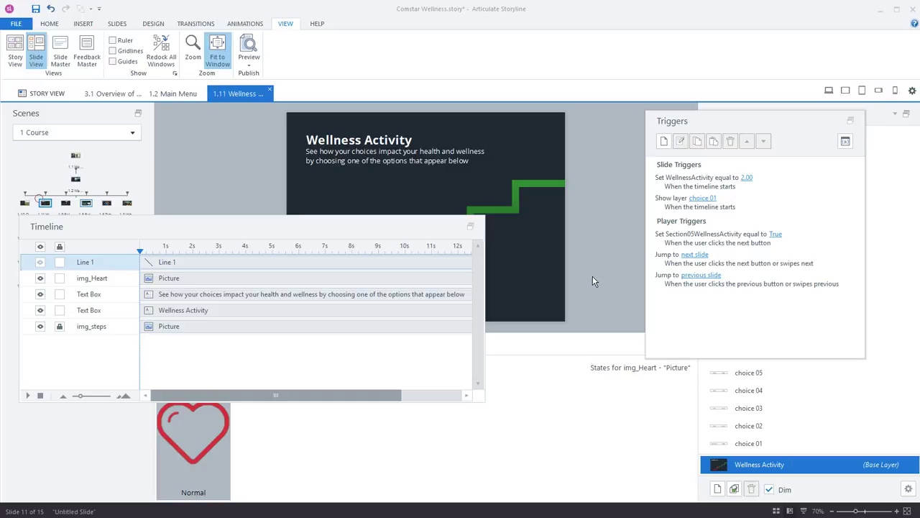
pyautogui.click(471, 228)
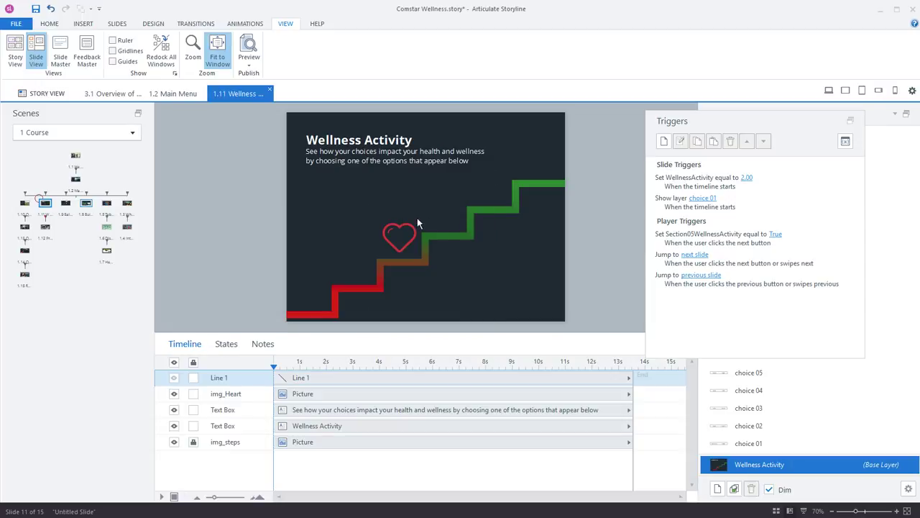
pyautogui.click(164, 45)
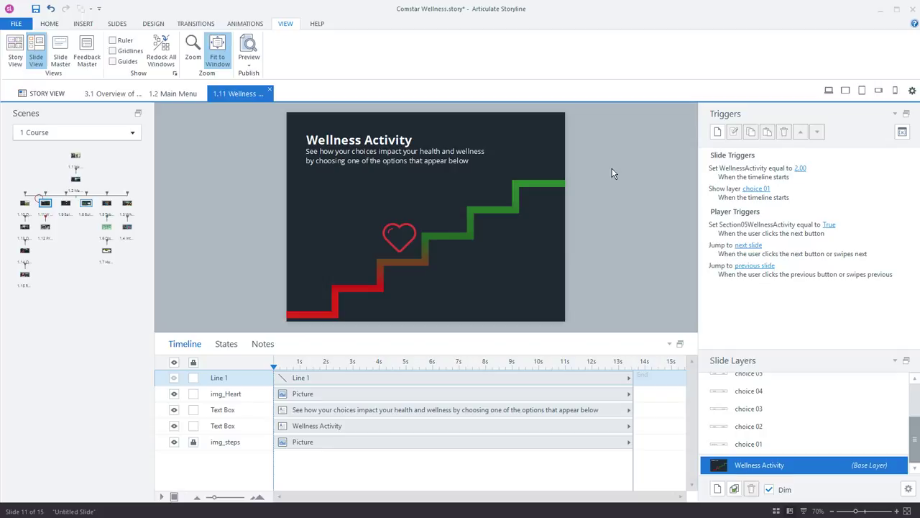
# View the available help, support and community resources
pyautogui.click(316, 25)
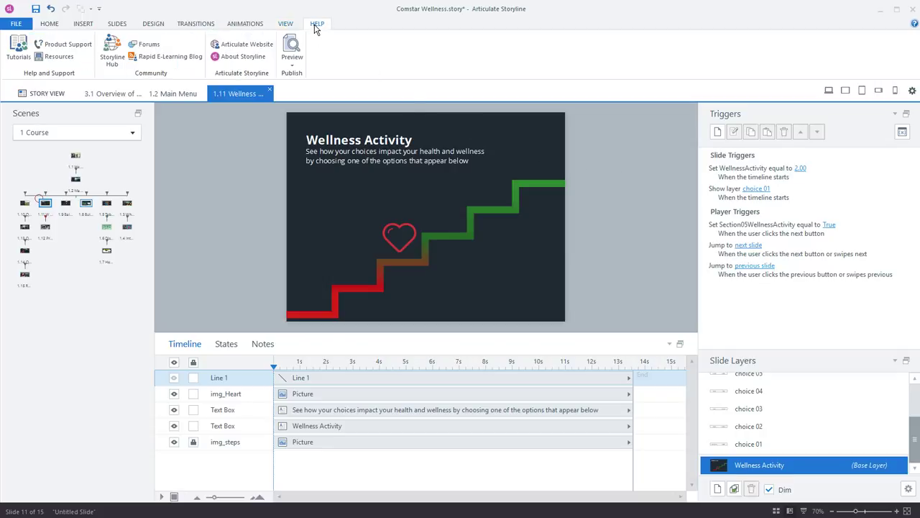